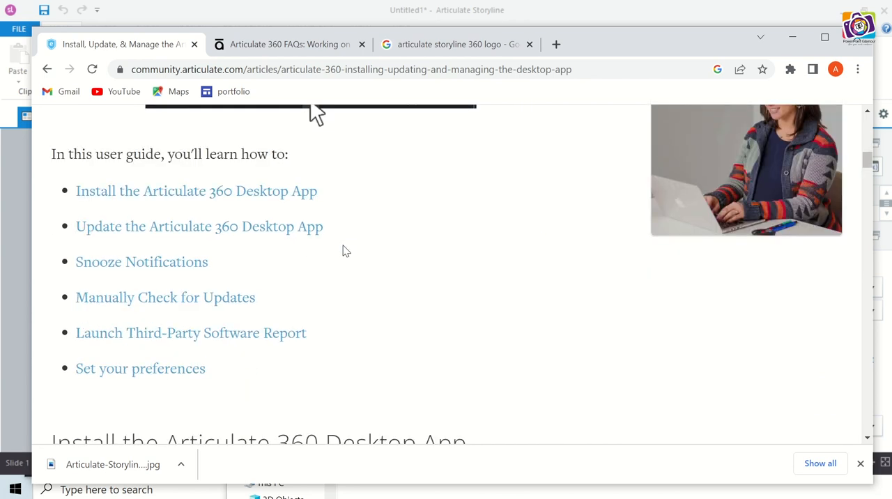
- Read the Articulate 360 desktop app installation instructions and the FAQ about installing Storyline 360 on a Mac
scroll(343, 249, down, 5)
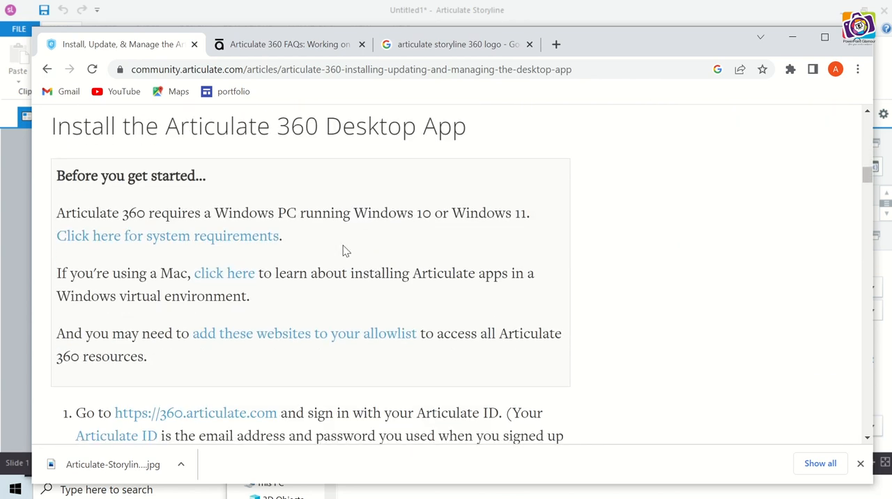
scroll(343, 249, down, 8)
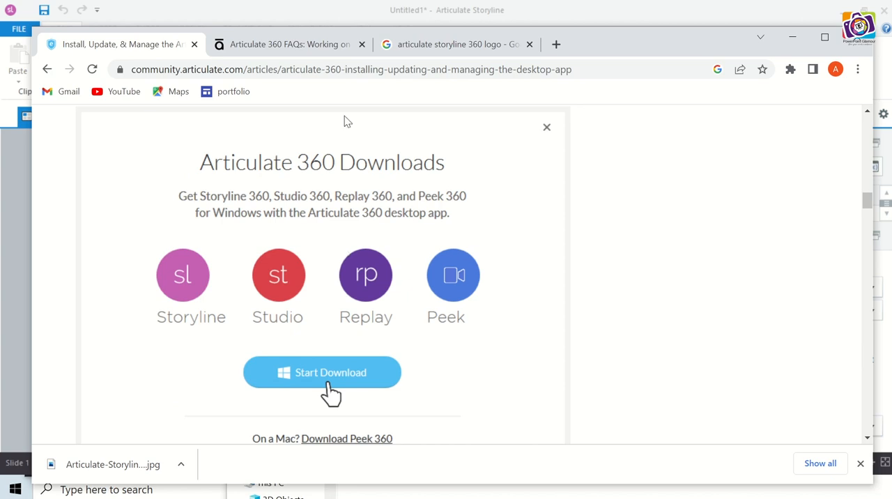
click(291, 46)
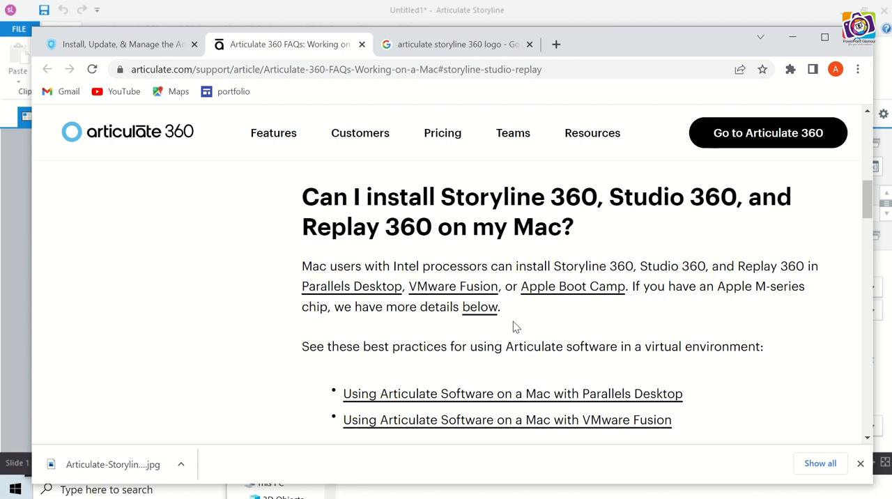
click(148, 47)
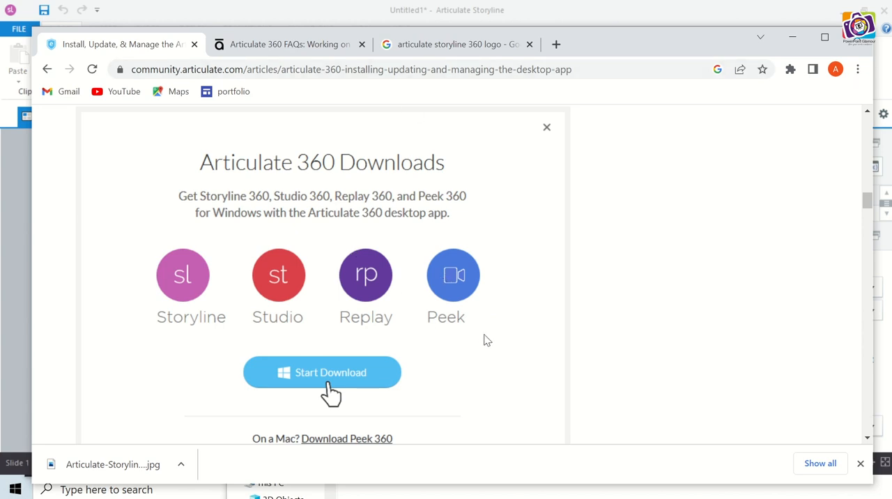
scroll(486, 340, down, 1)
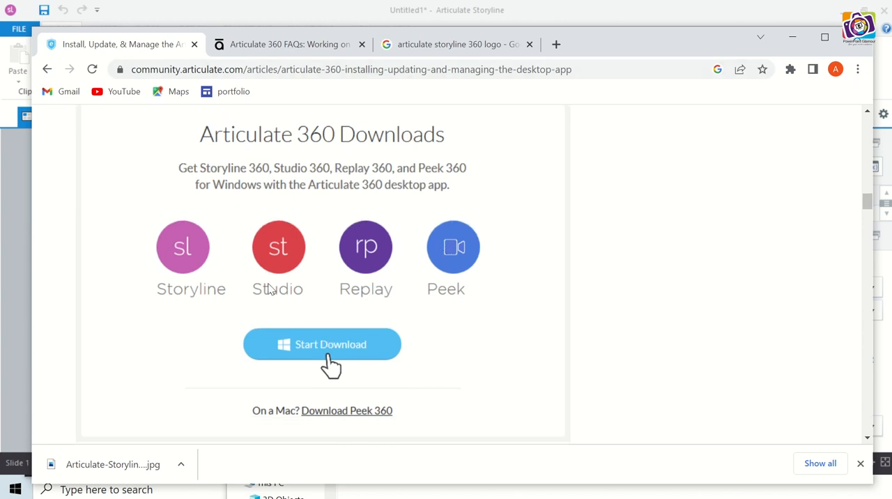
scroll(401, 366, down, 3)
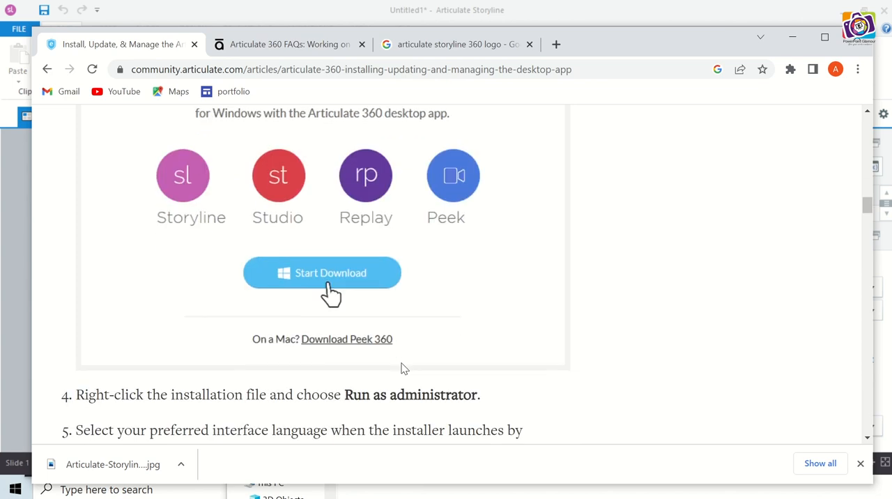
scroll(402, 368, up, 2)
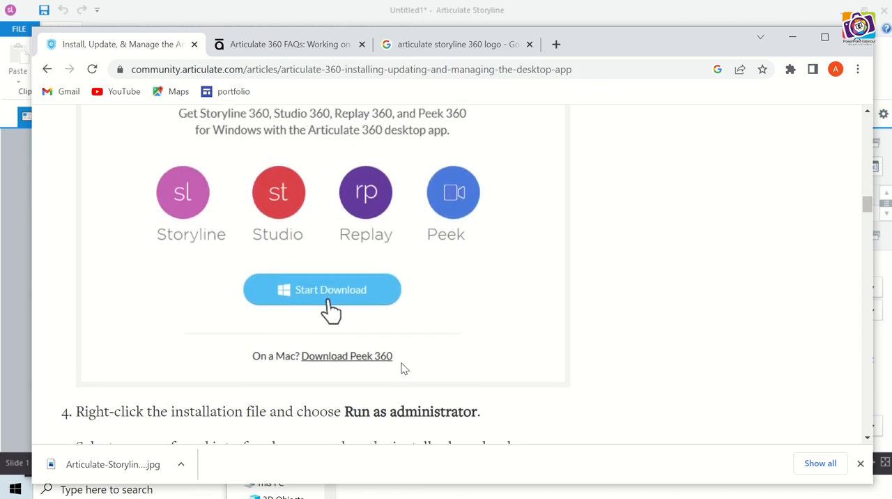
scroll(468, 356, up, 2)
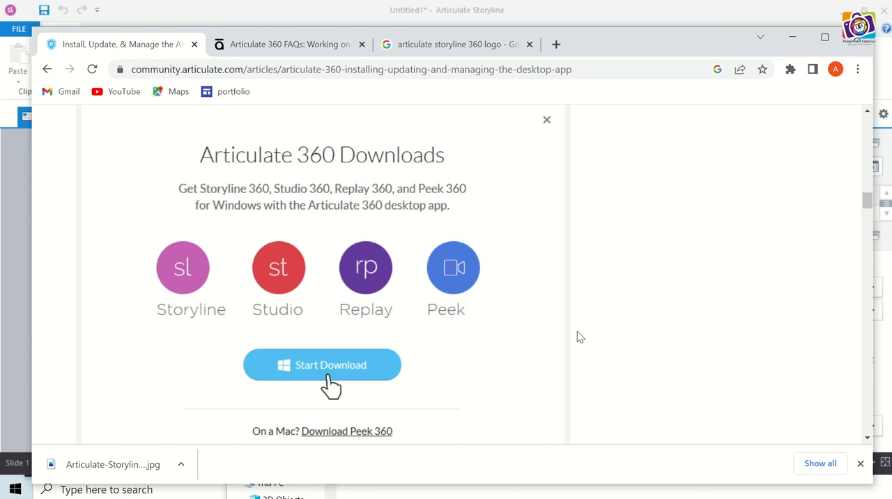
- Switch to PowerPoint to review the Storyline 360 topic outline at "How to install", and return to Articulate Storyline
key(alt+Tab)
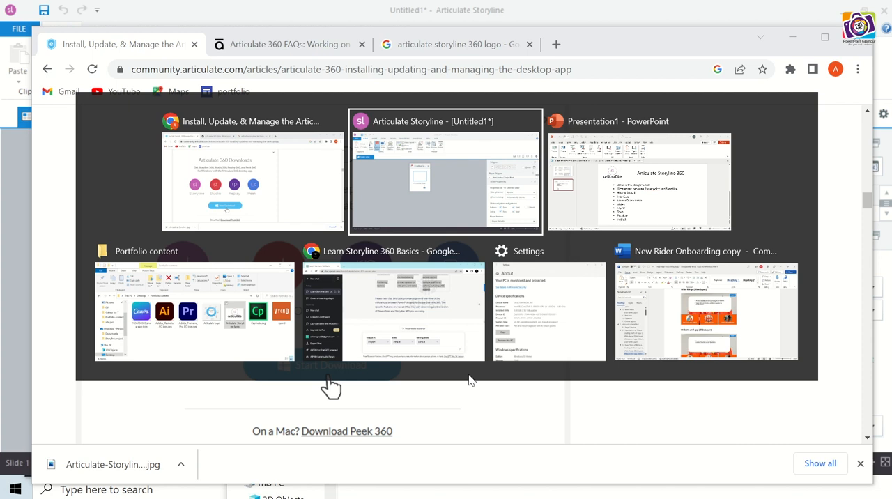
key(alt+Tab)
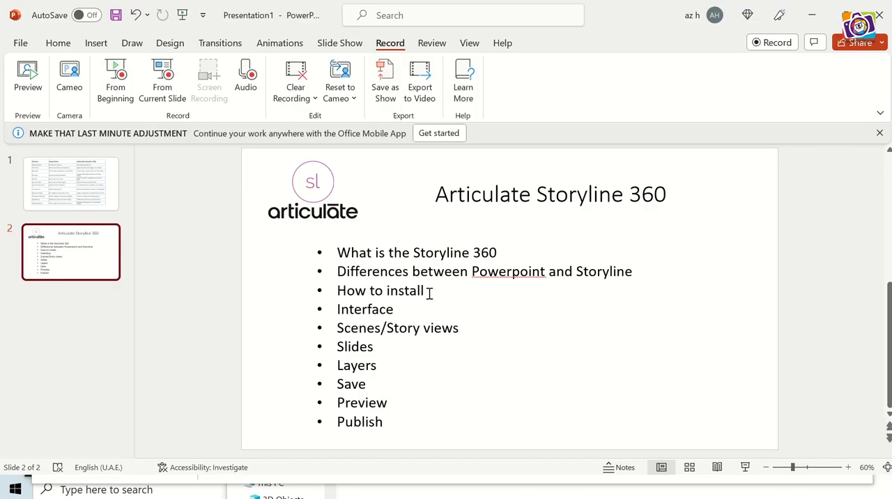
click(429, 292)
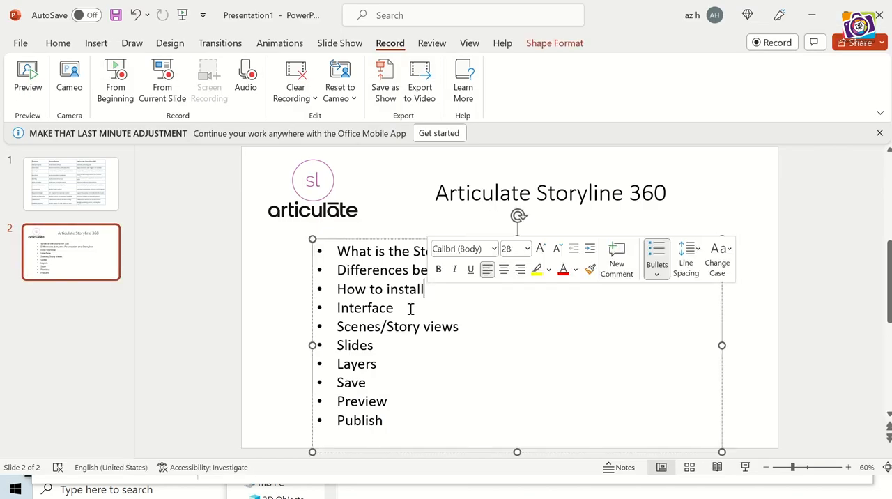
key(alt+Tab)
click(623, 203)
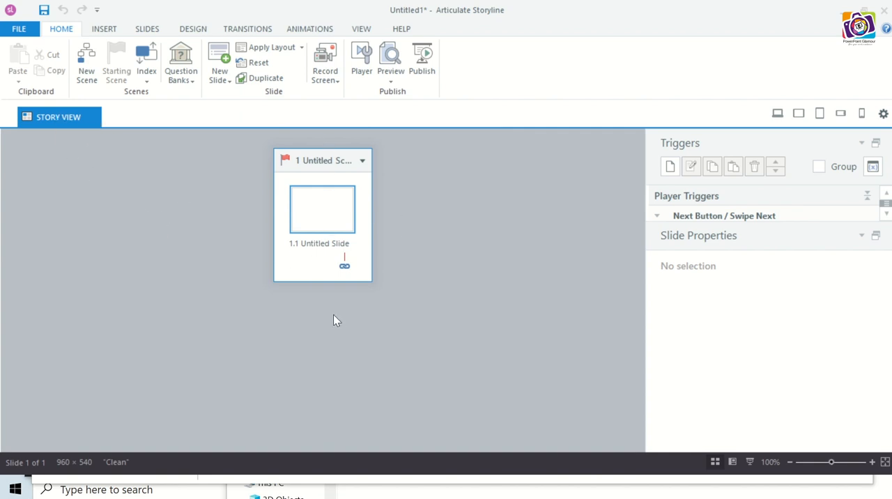
- Open untitled slide 1.1 for editing from the story view, and switch between the story view and the slide
double_click(322, 207)
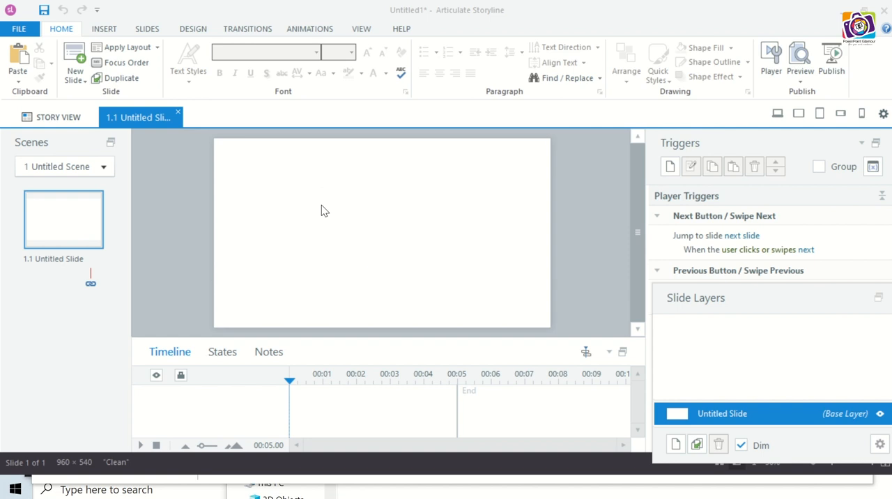
click(65, 122)
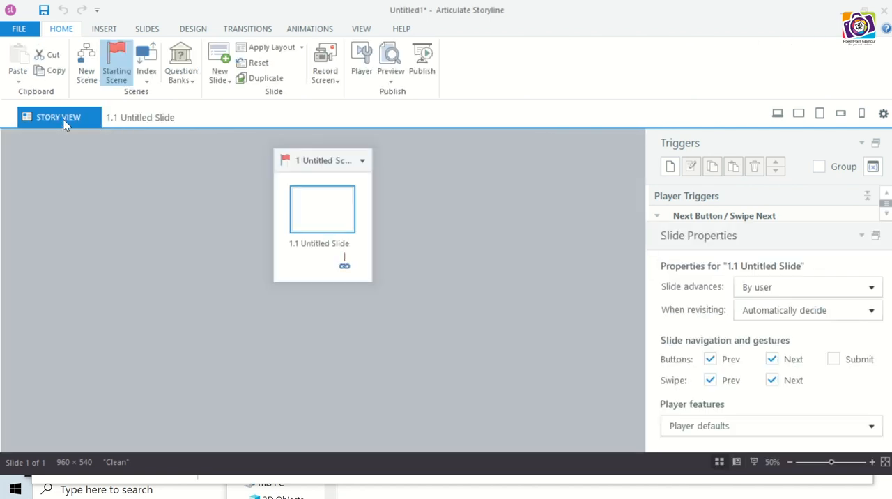
click(139, 118)
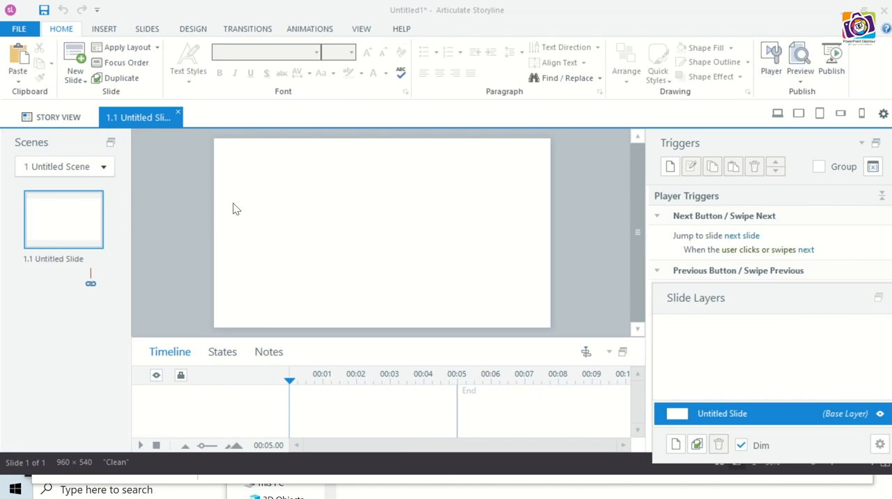
click(82, 167)
click(83, 167)
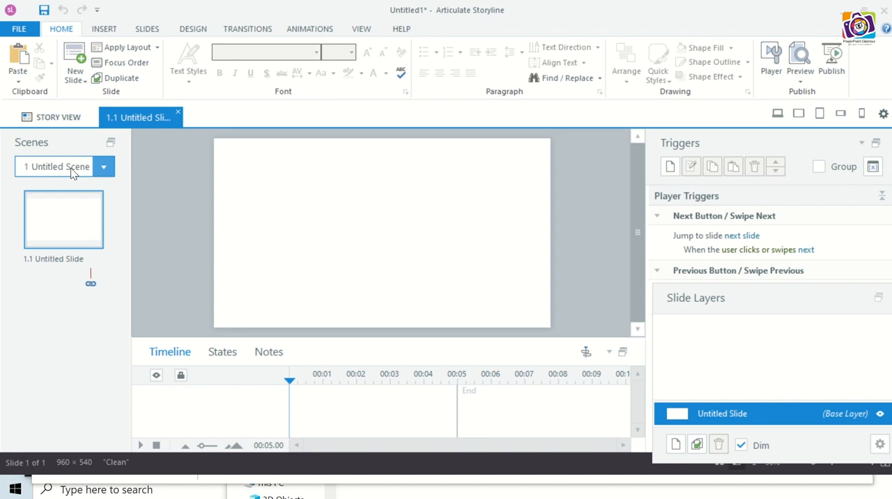
- Rename slide 1.1 in the untitled scene as "Title slide"
double_click(64, 262)
text(T)
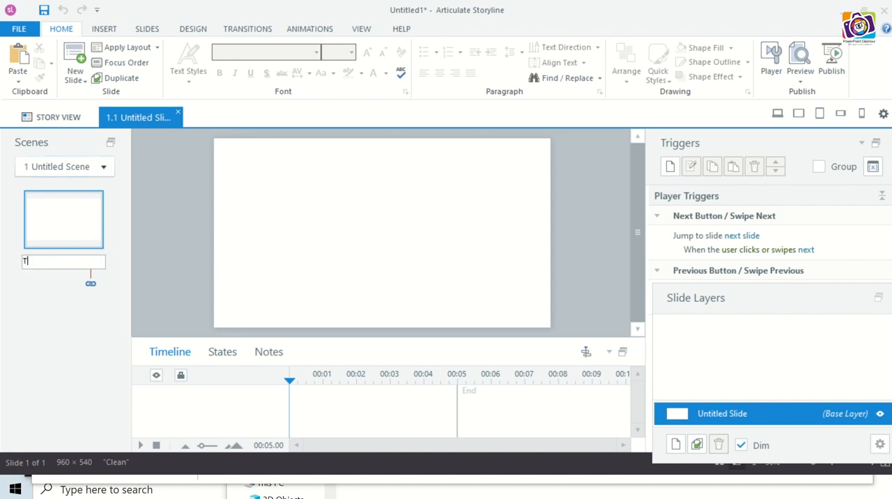
text(itle slide)
click(158, 207)
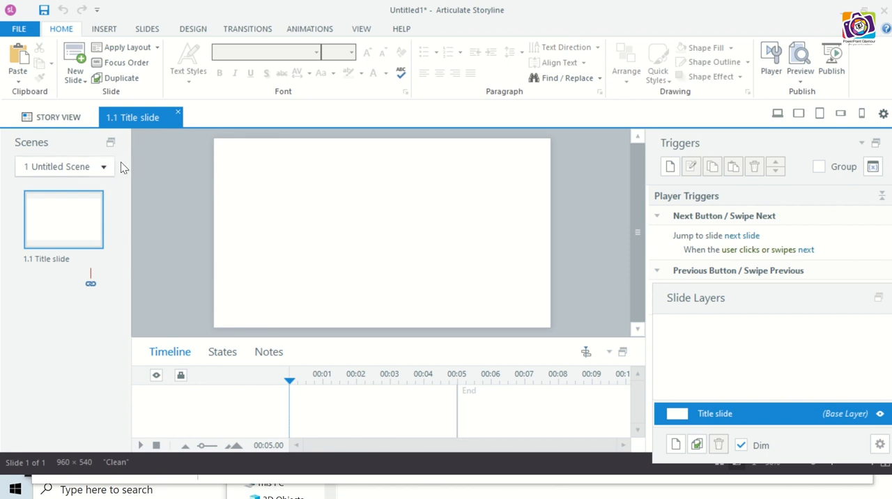
- Examine the list of scenes and question banks, the insertable objects, and the available new-slide layouts
click(83, 171)
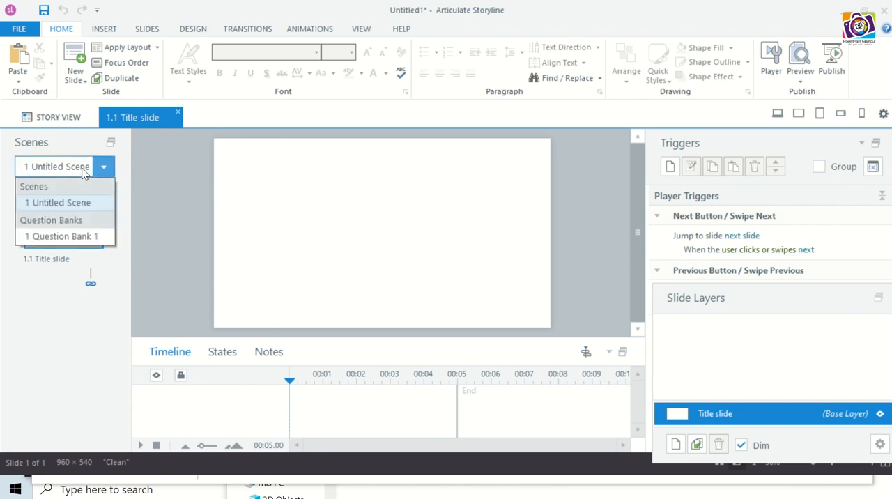
click(64, 203)
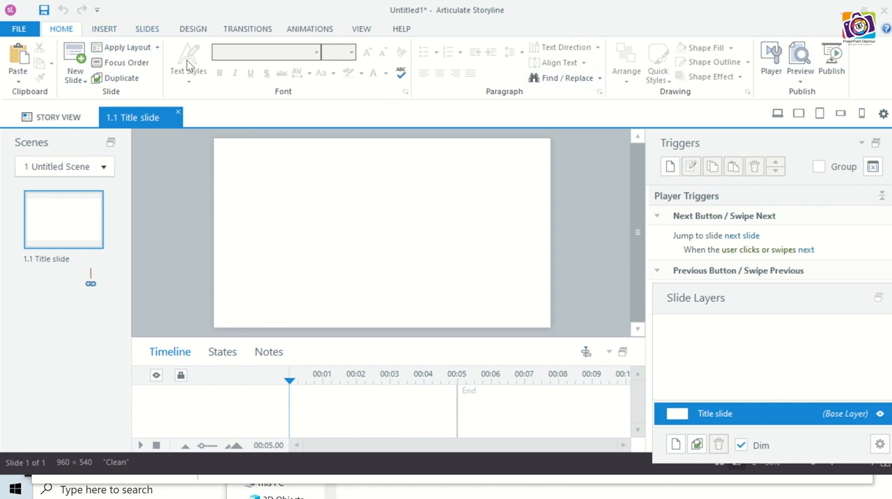
click(108, 29)
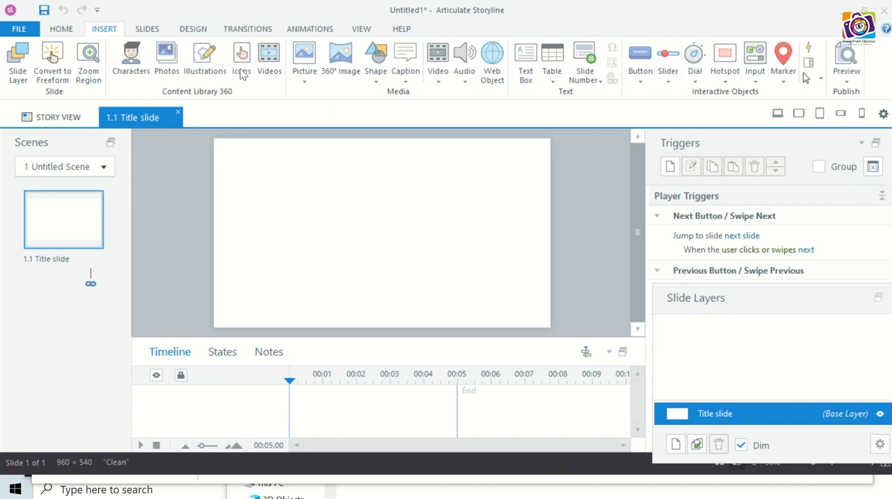
click(144, 31)
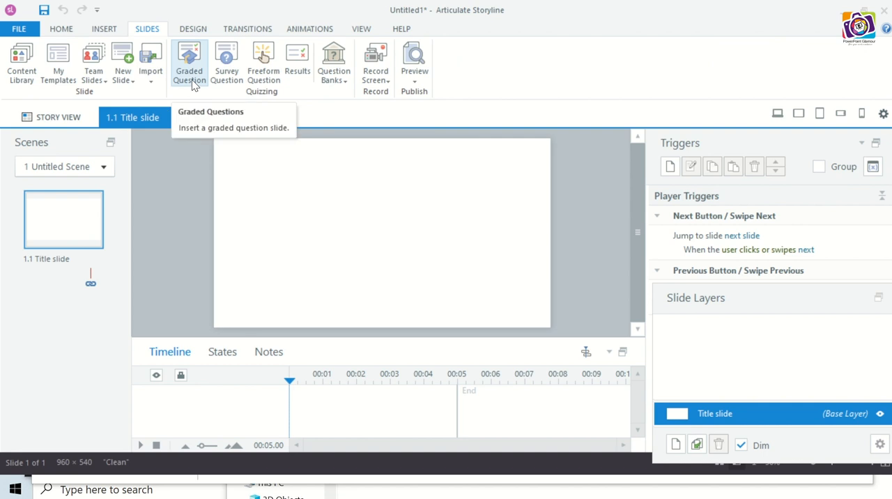
click(130, 81)
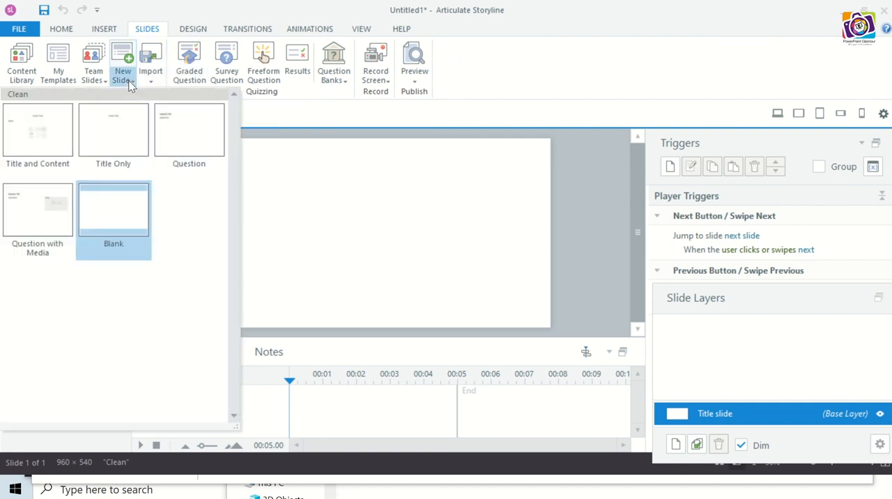
click(325, 203)
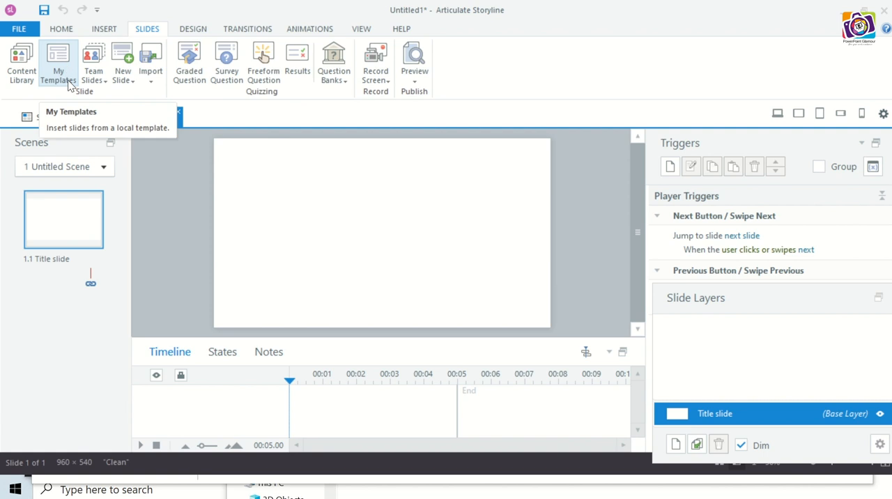
- Insert the Velocity Welcome slide from Content Library 360, filtering by Openings, Titles and Sections, Content and Scenarios
click(26, 70)
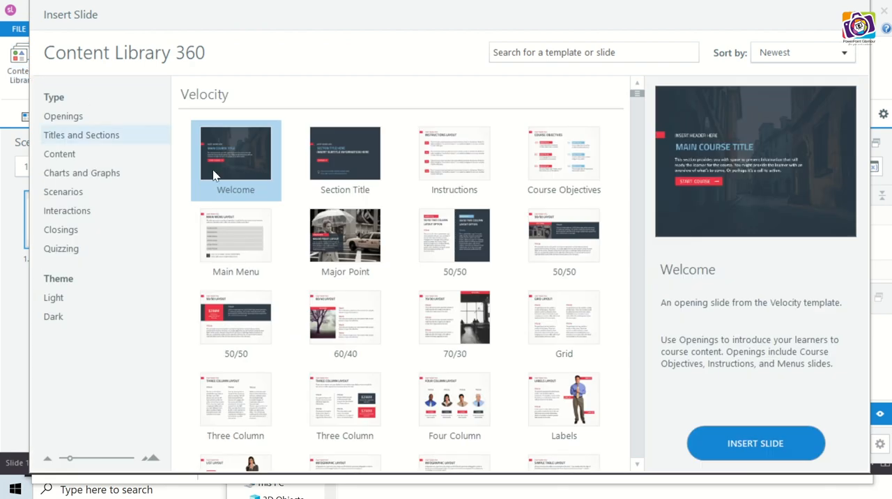
click(92, 117)
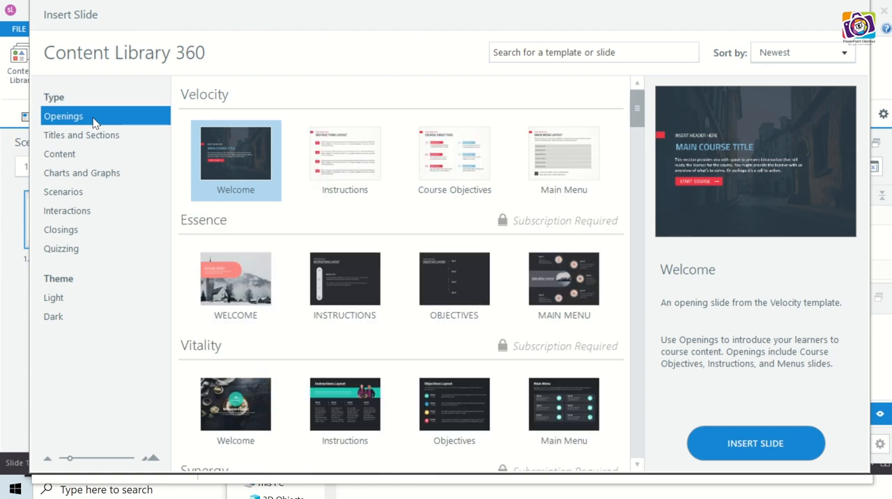
click(91, 138)
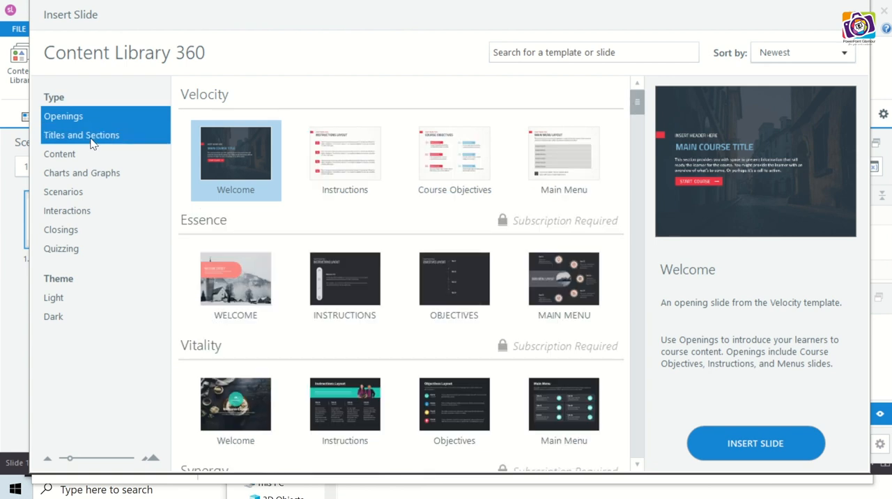
click(76, 153)
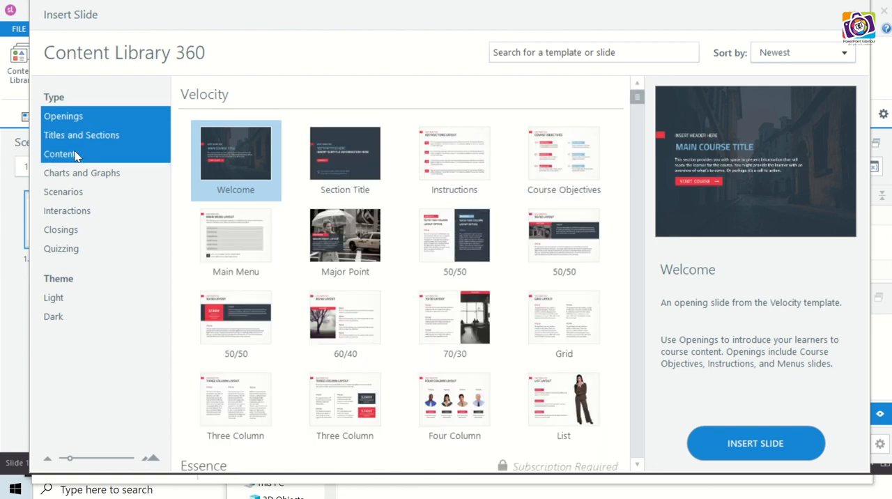
click(76, 190)
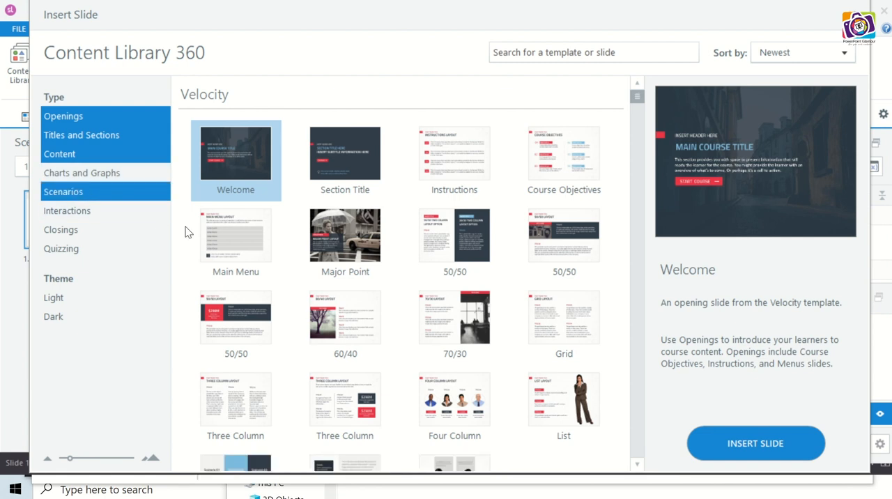
double_click(247, 169)
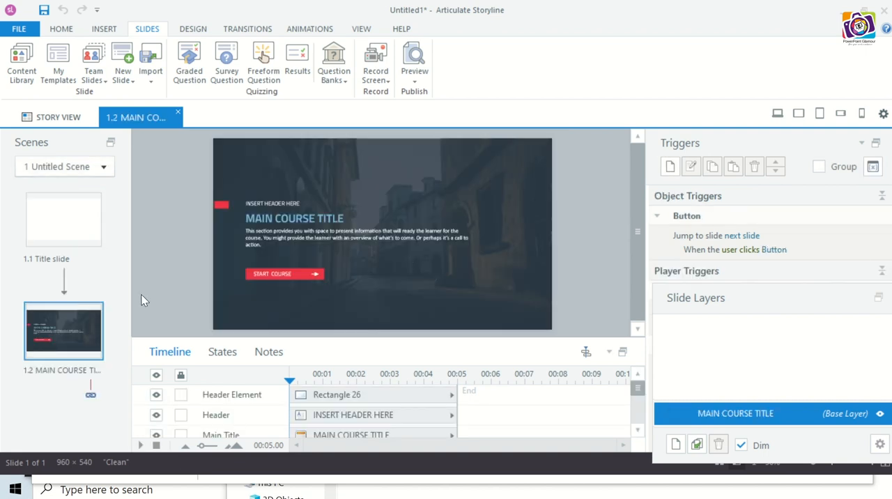
- Delete the blank "Title slide" from the untitled scene and confirm the deletion
click(62, 234)
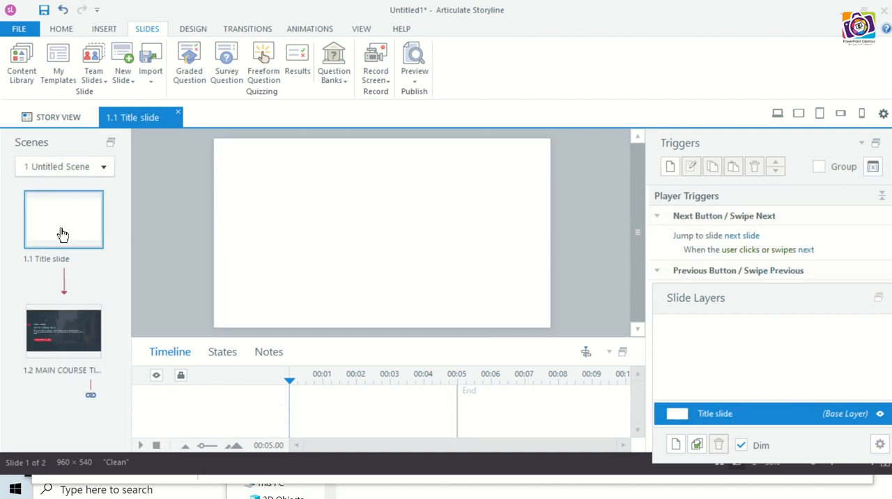
key(Delete)
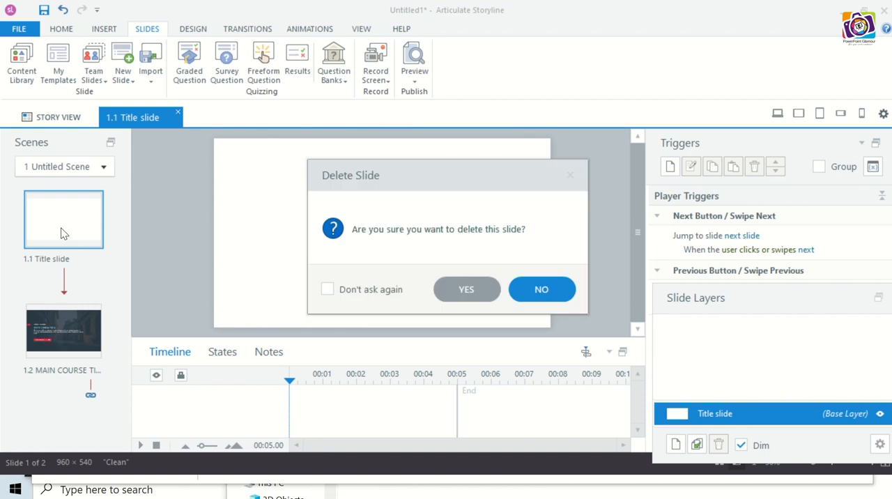
click(465, 291)
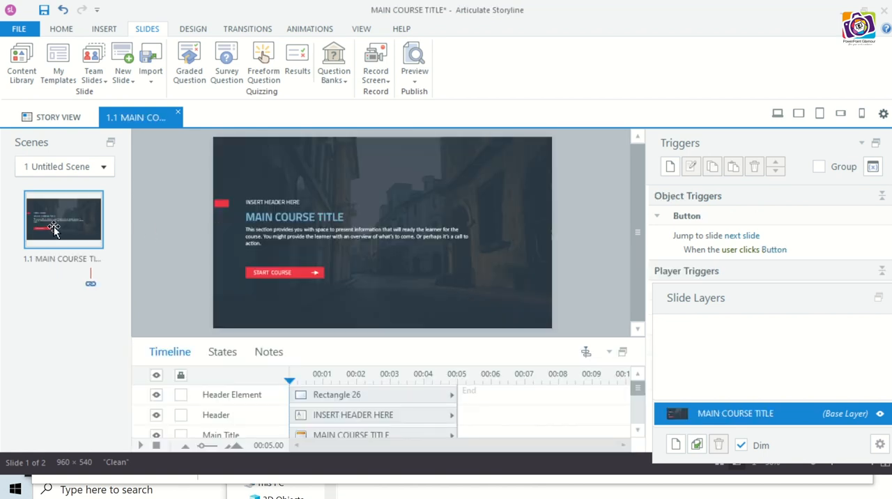
- Insert the Section Title slide from the Velocity template in Content Library 360
click(23, 64)
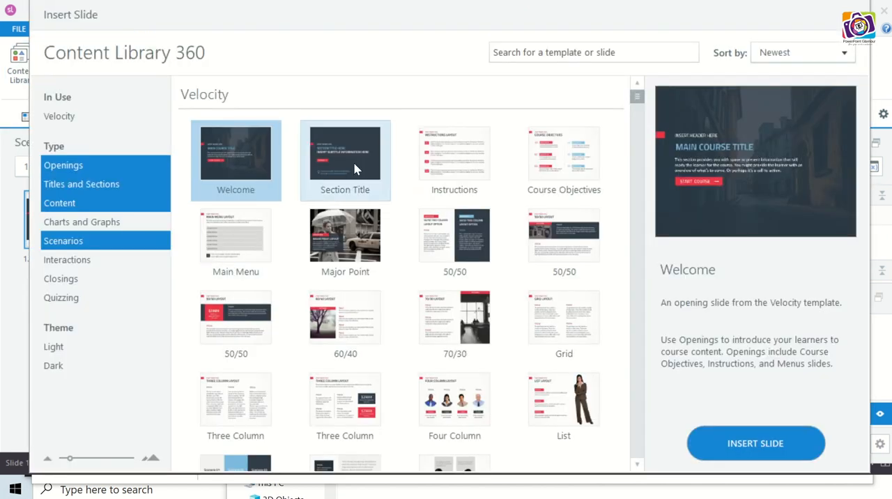
double_click(354, 164)
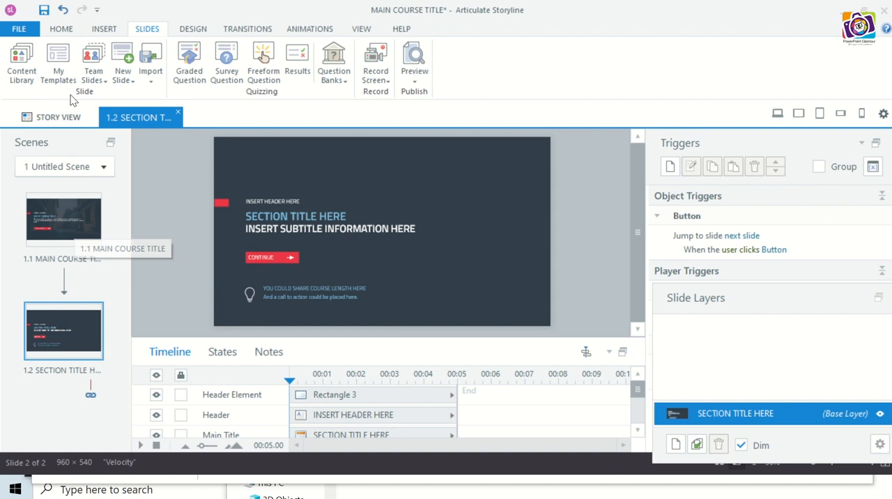
- Examine the two slides in Story View, then the slide and quizzing tools and the theme and background options
click(59, 118)
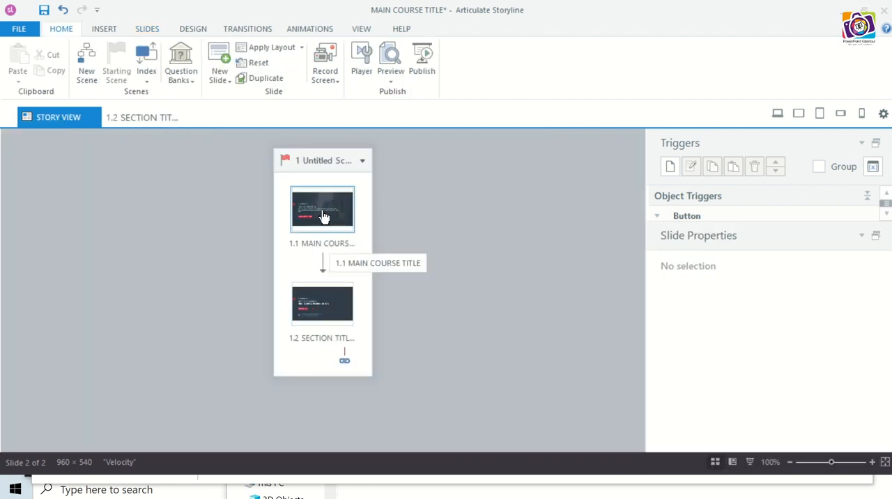
click(143, 117)
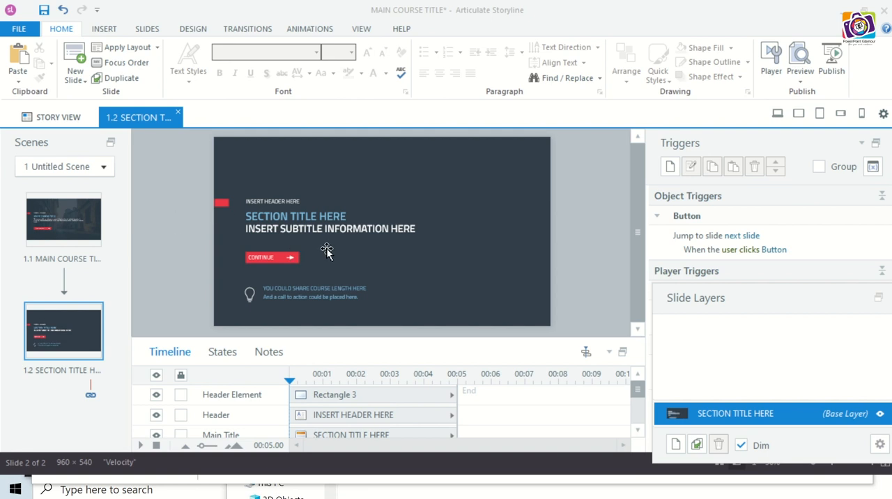
click(156, 30)
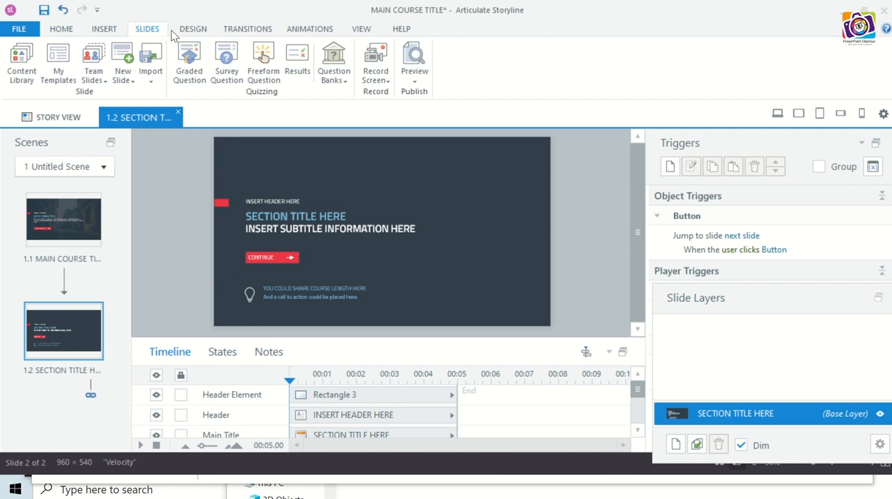
click(193, 30)
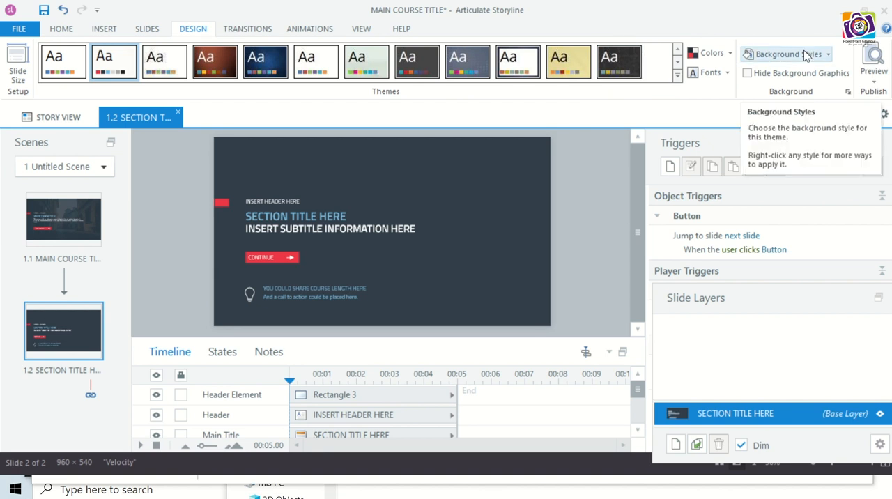
- Give the Main Course Title slide the Push transition and apply it to all slides
click(267, 30)
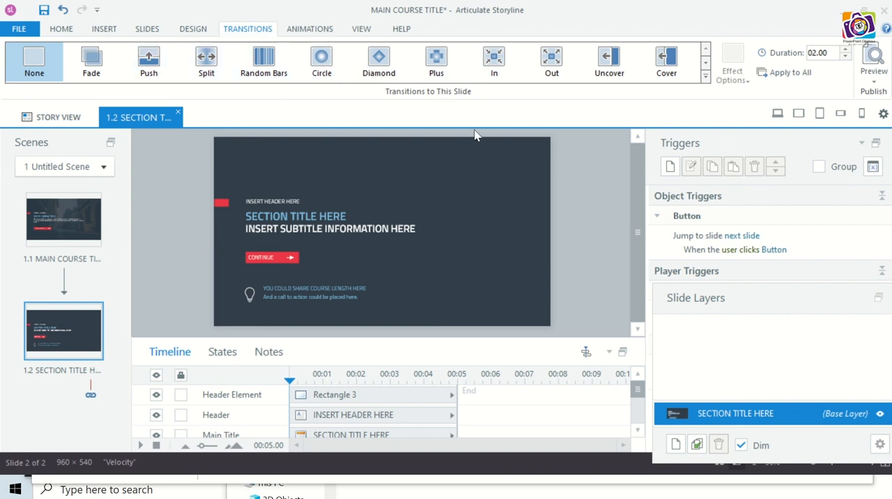
click(78, 223)
click(148, 61)
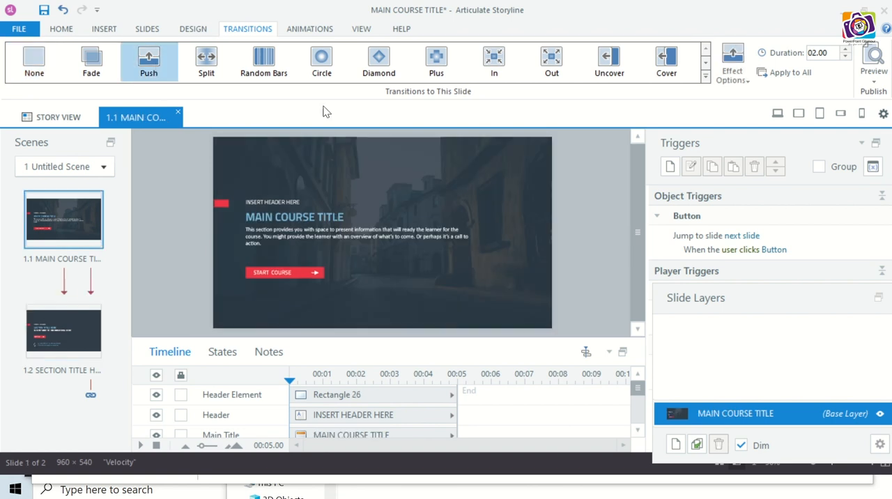
click(783, 76)
- Examine the animation, view, shape formatting and text options available for the title slide's header text
click(322, 32)
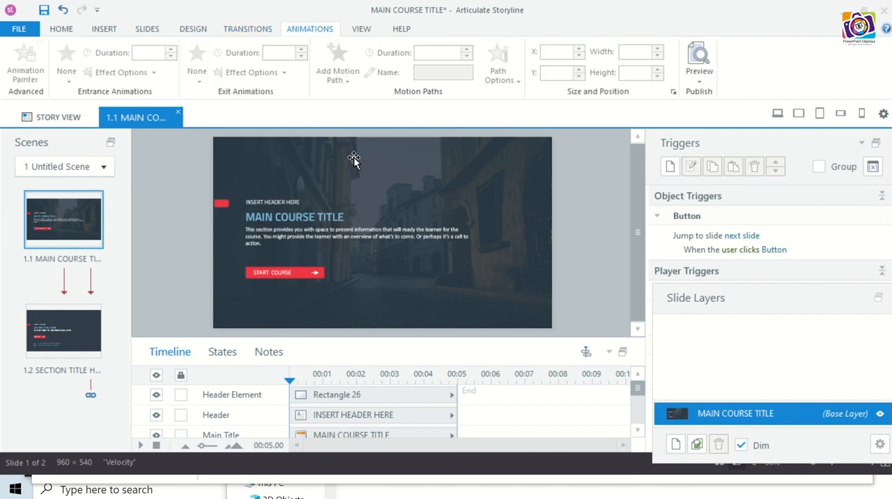
click(297, 216)
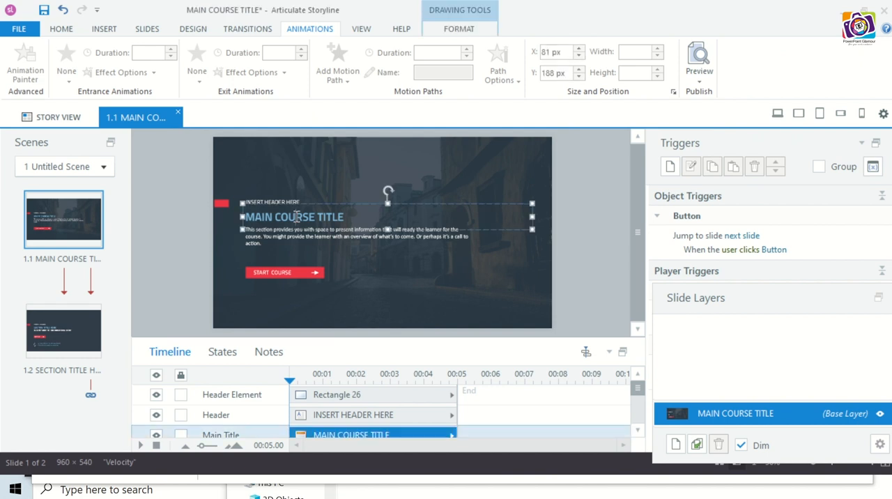
click(320, 204)
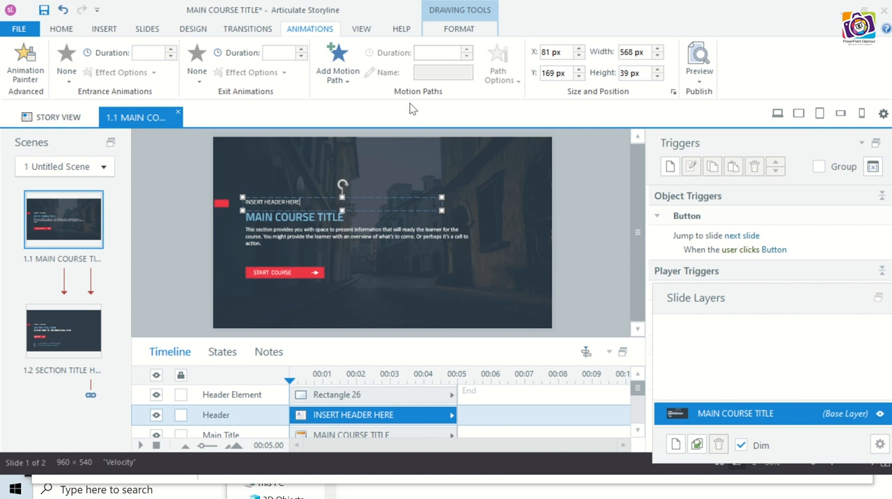
click(369, 30)
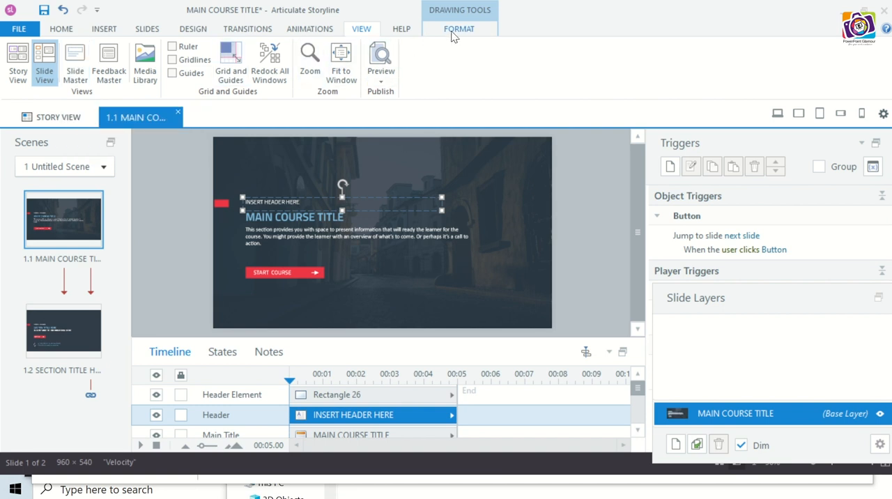
click(453, 34)
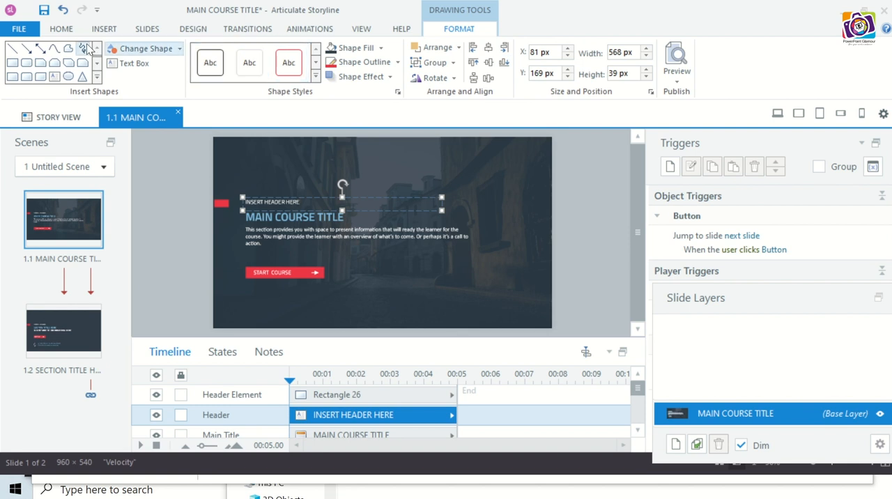
click(60, 29)
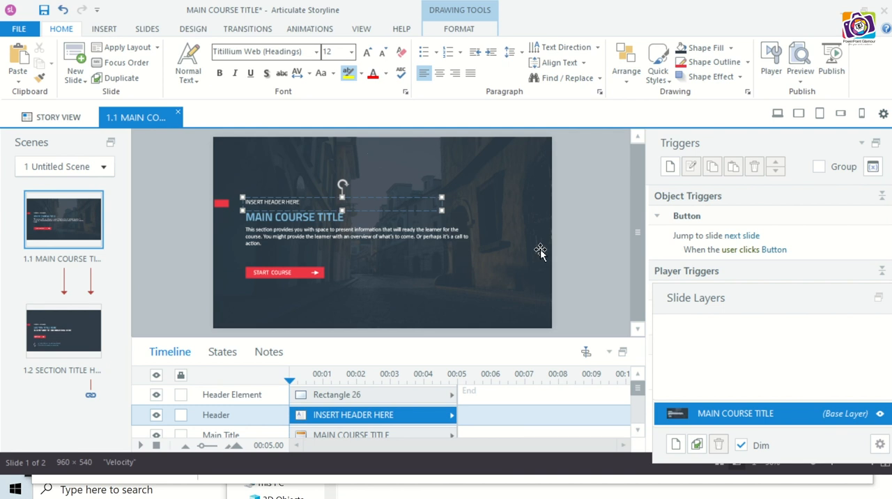
click(581, 251)
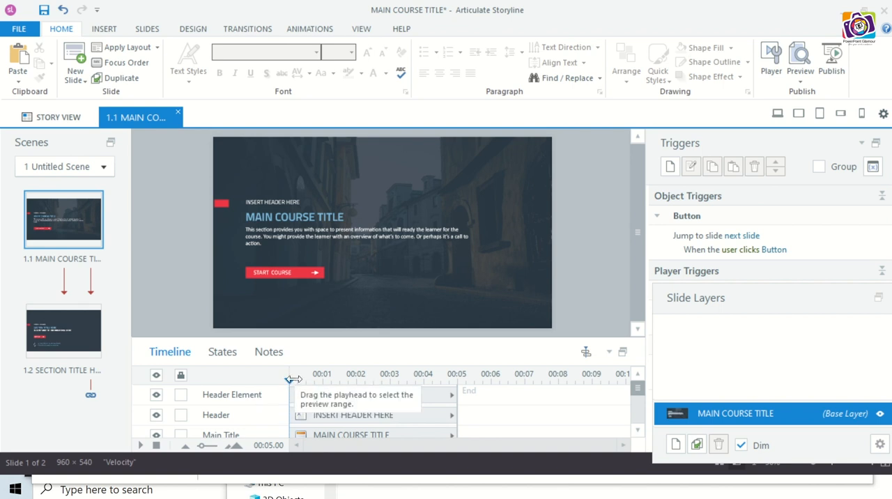
- Start the red header rectangle at about 2.75 seconds on the title slide's timeline and extend the slide to 6.25 seconds
scroll(267, 412, down, 3)
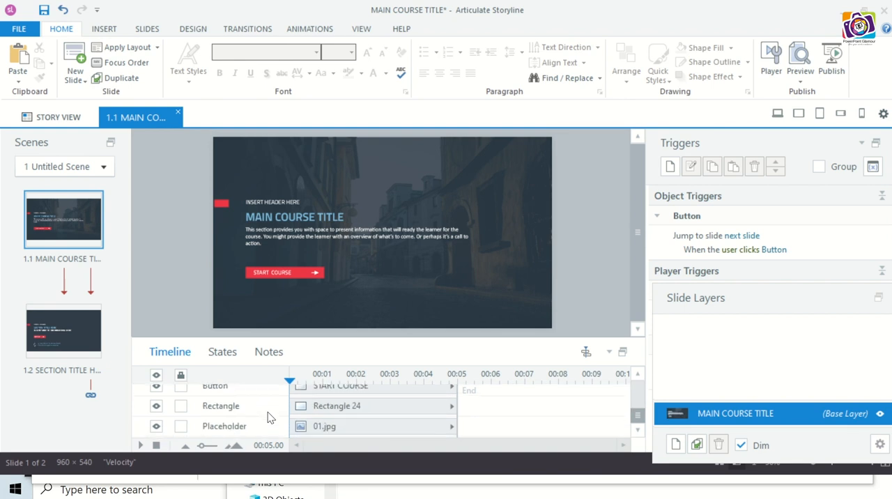
scroll(268, 412, up, 3)
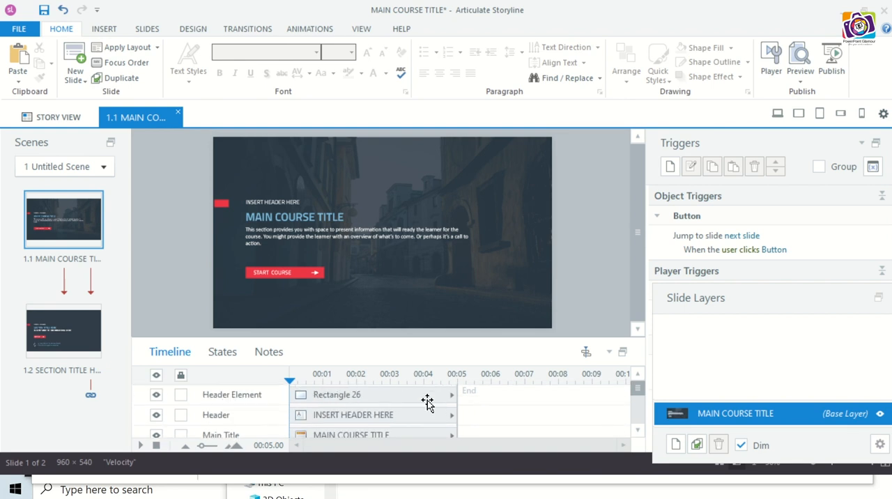
drag(418, 398, 468, 396)
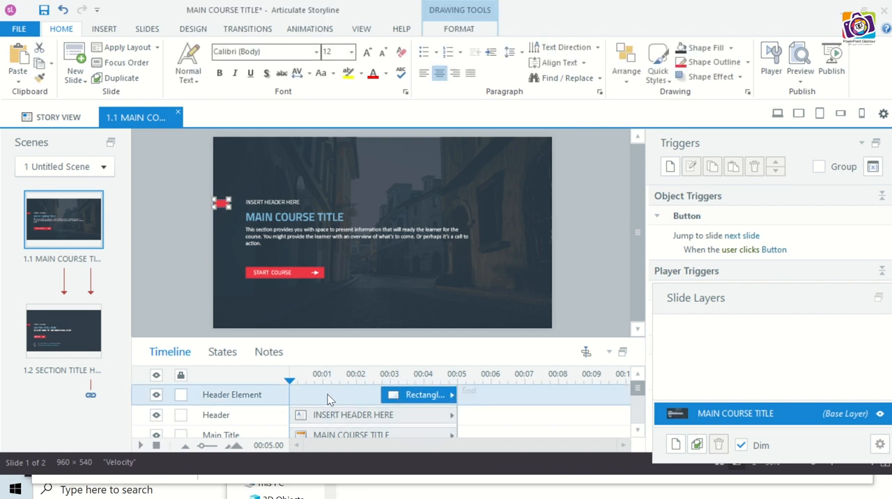
mouse_move(289, 377)
mouse_down()
mouse_move(404, 384)
mouse_move(328, 381)
mouse_up()
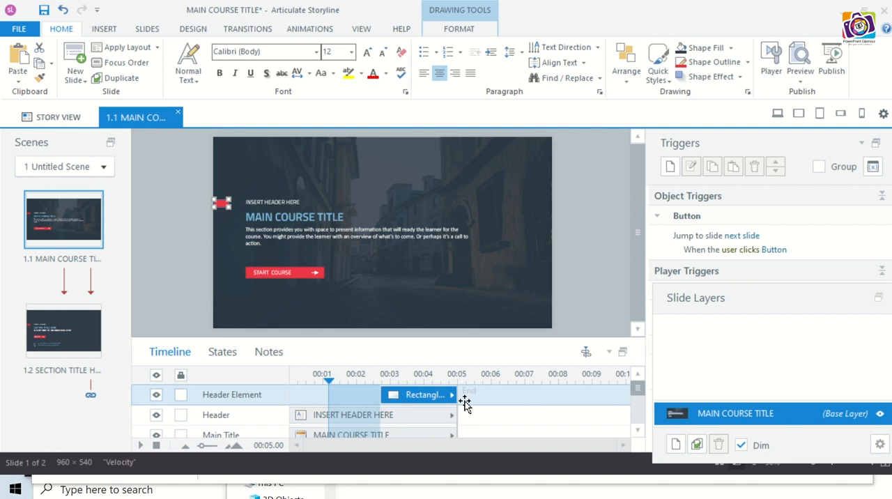
drag(458, 384, 499, 381)
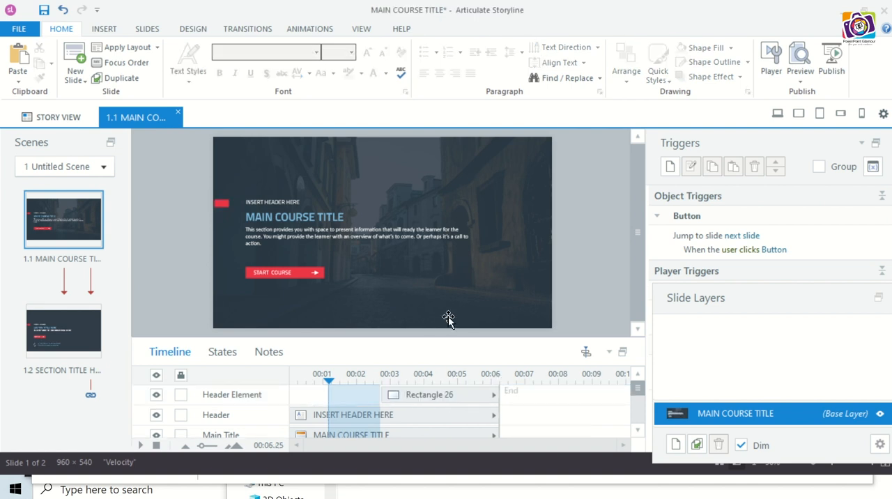
- Change the Hover state of the START COURSE button to a light gray fill and finish editing states
click(405, 413)
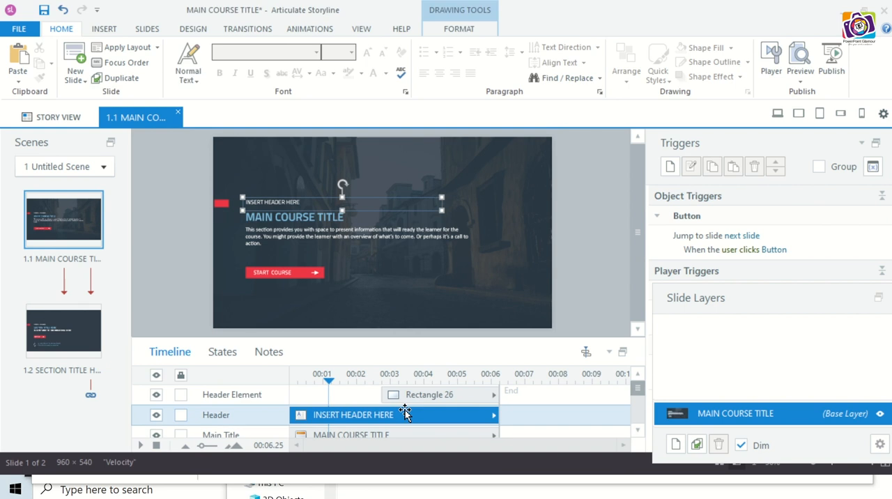
click(225, 354)
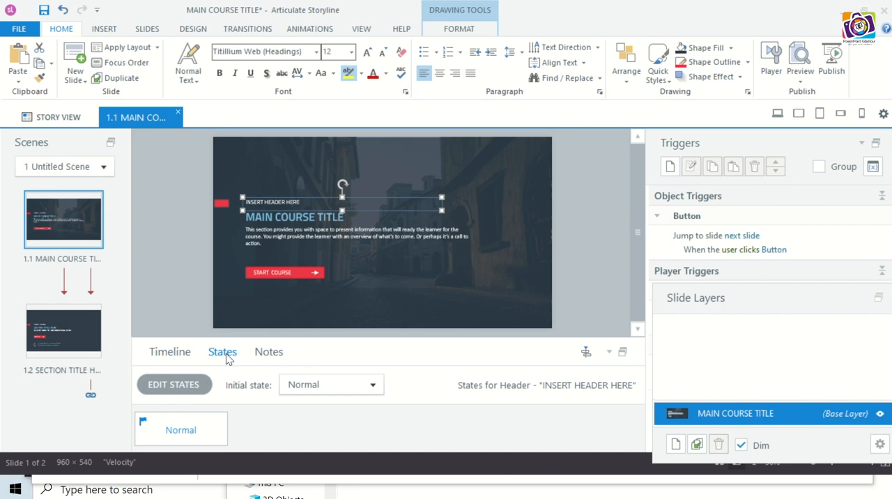
click(306, 272)
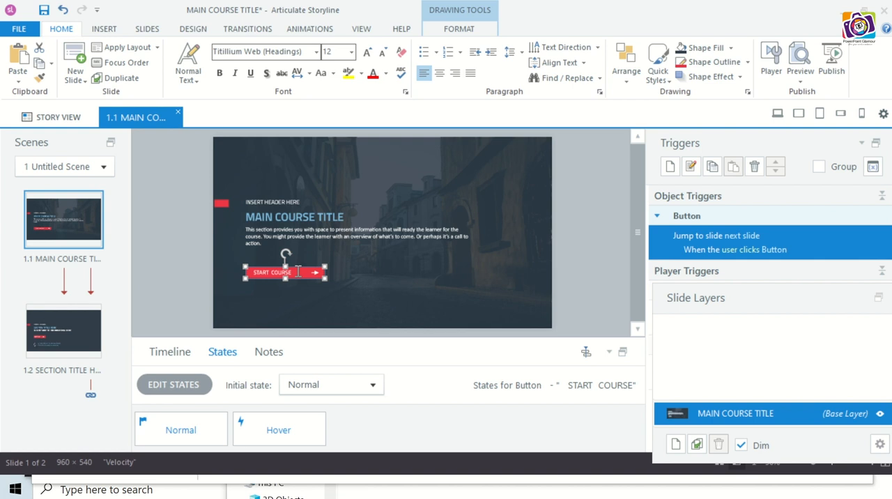
click(182, 388)
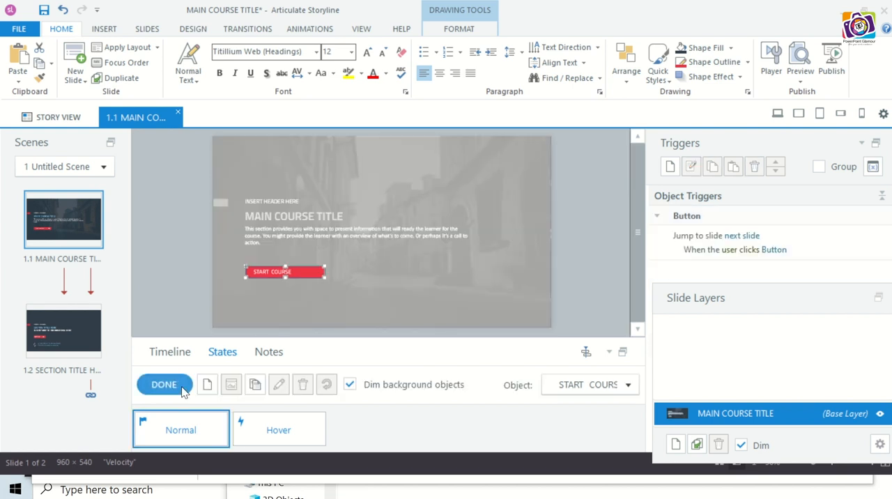
click(304, 430)
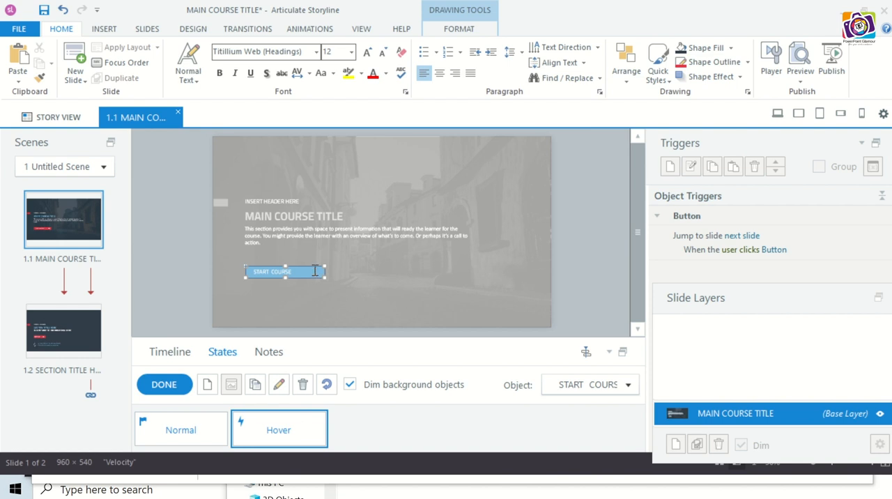
click(731, 48)
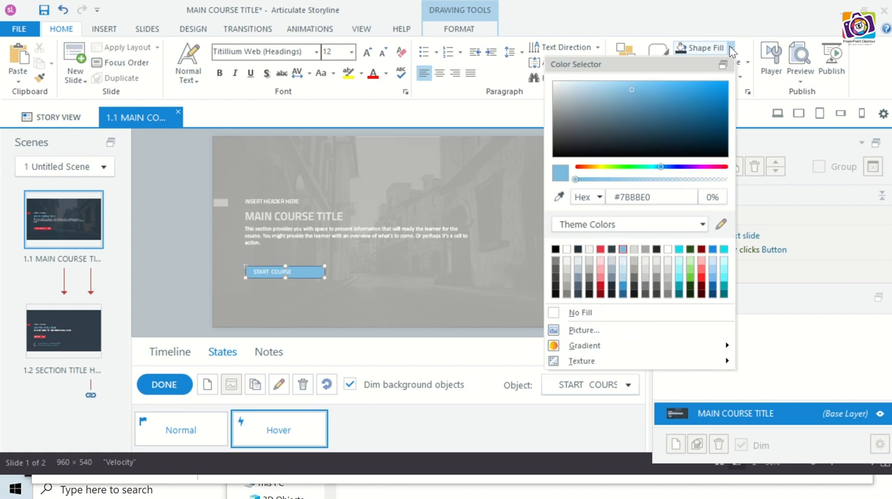
click(589, 263)
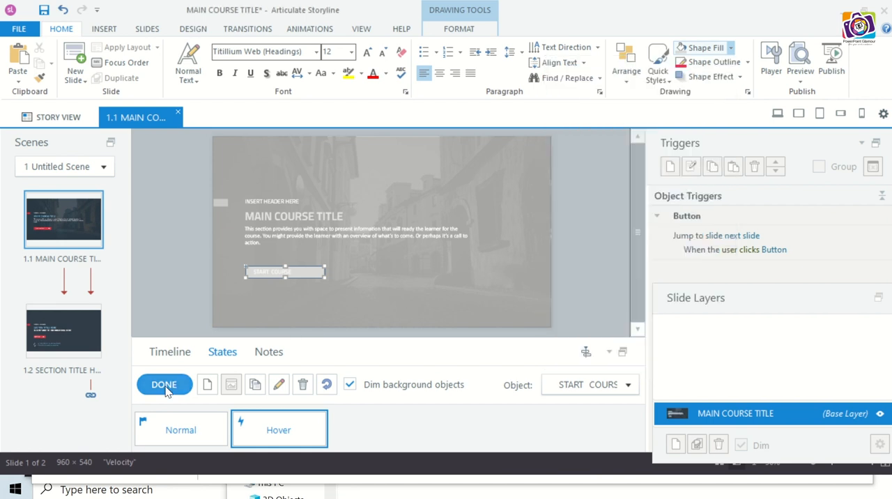
click(165, 387)
click(167, 389)
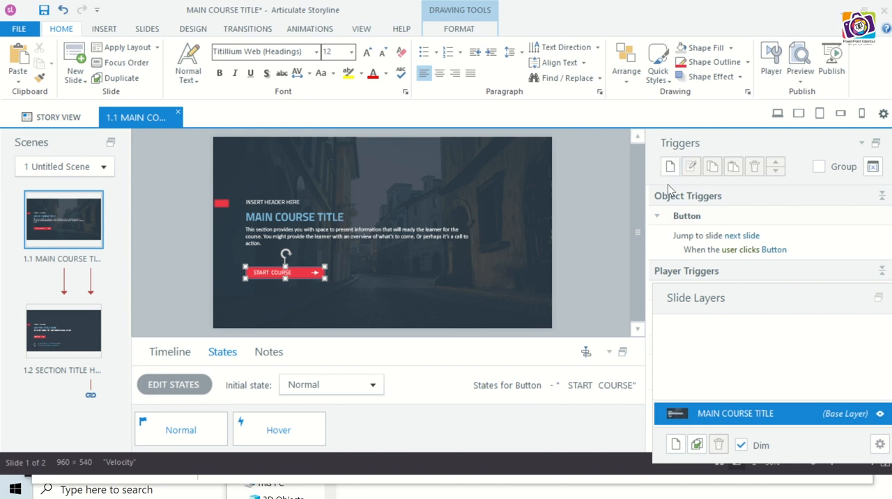
- Preview the current slide on desktop, then on tablet and phone in both landscape and portrait orientation
click(801, 72)
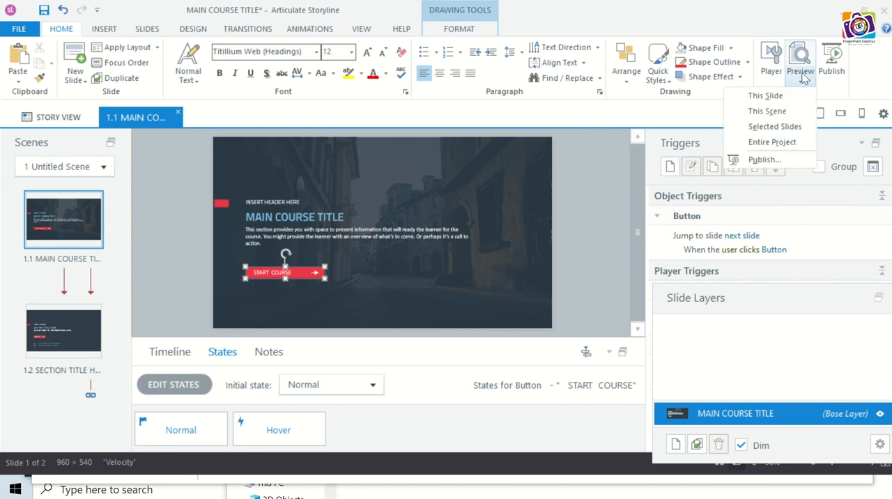
click(765, 96)
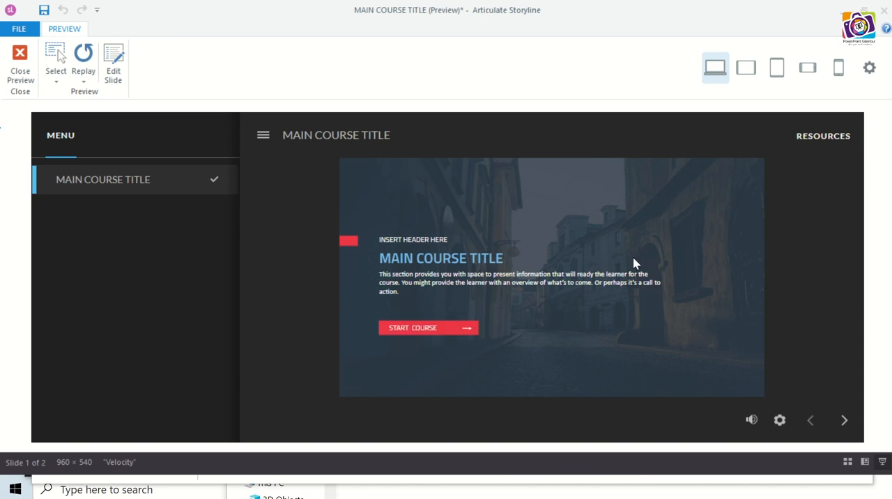
click(746, 74)
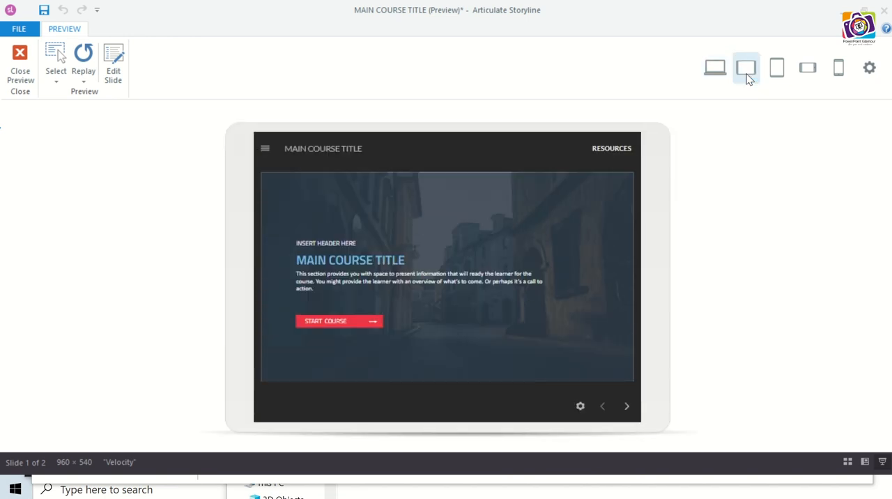
click(777, 70)
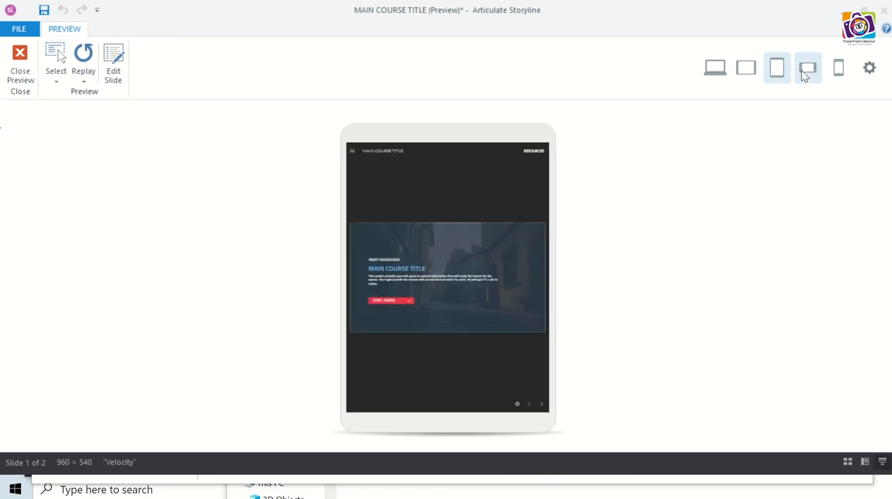
click(805, 71)
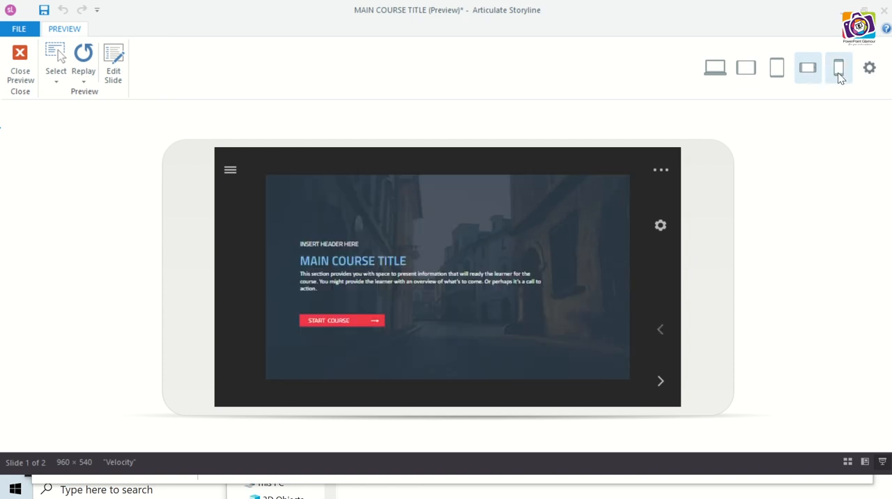
click(840, 75)
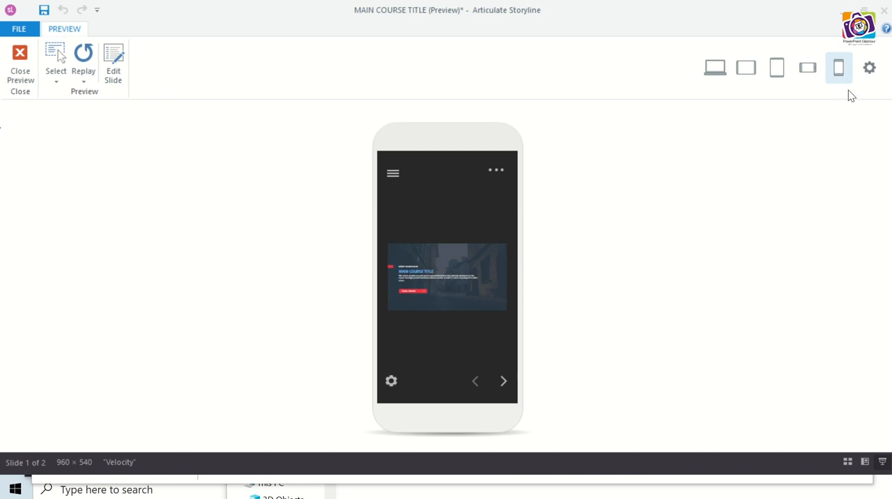
- Restrict responsive playback on phones to Landscape Only, then check the phone landscape preview and close it
click(869, 71)
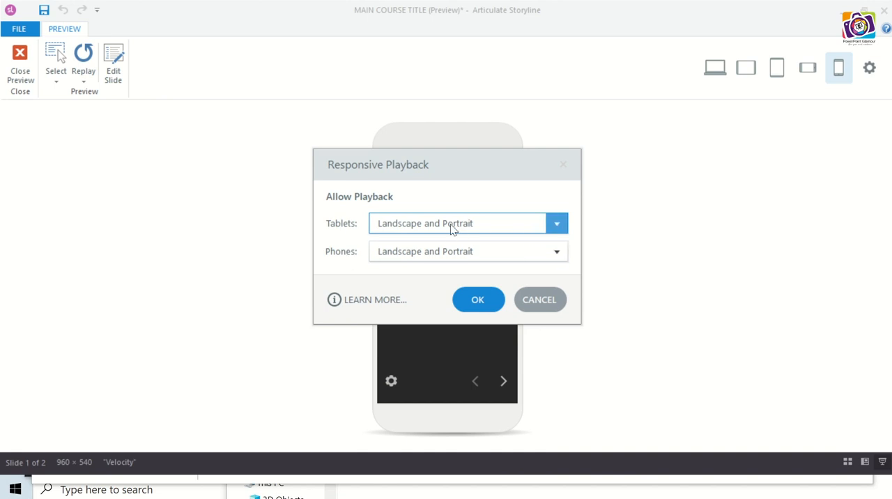
click(559, 255)
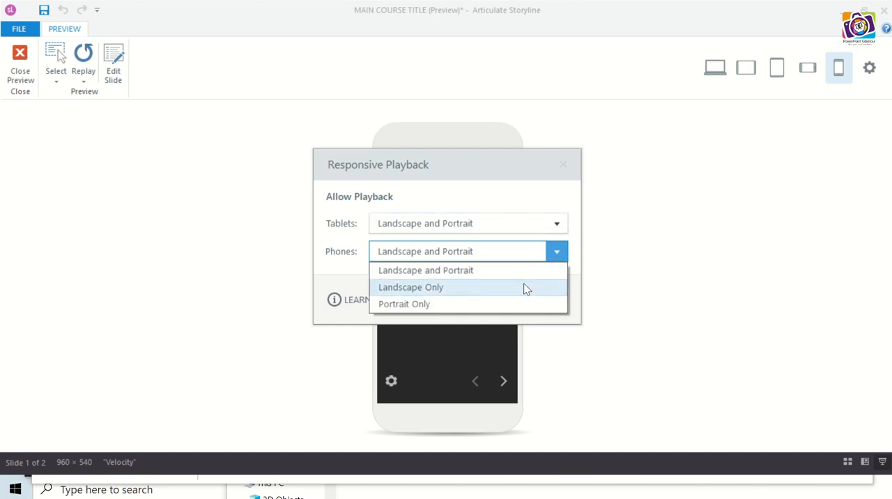
click(526, 288)
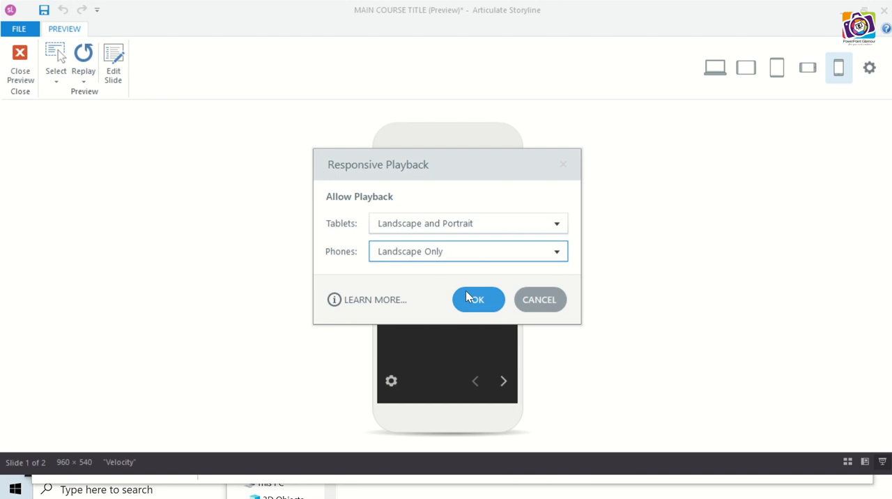
click(481, 301)
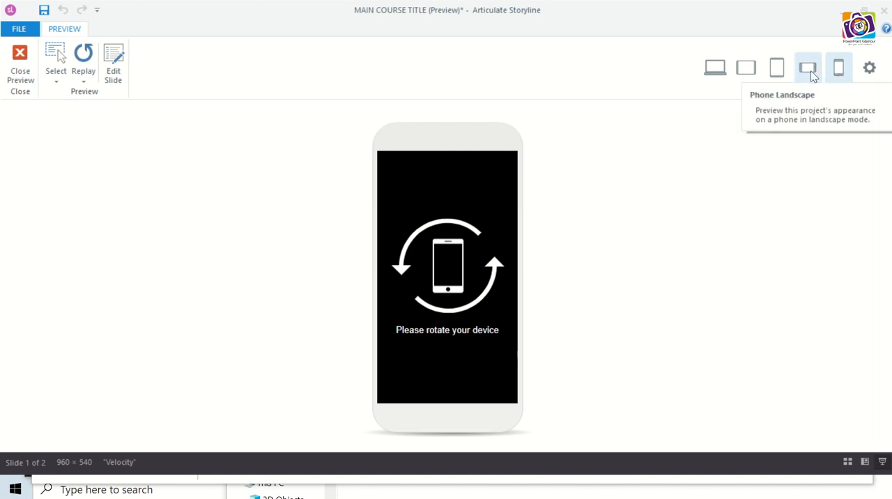
click(810, 74)
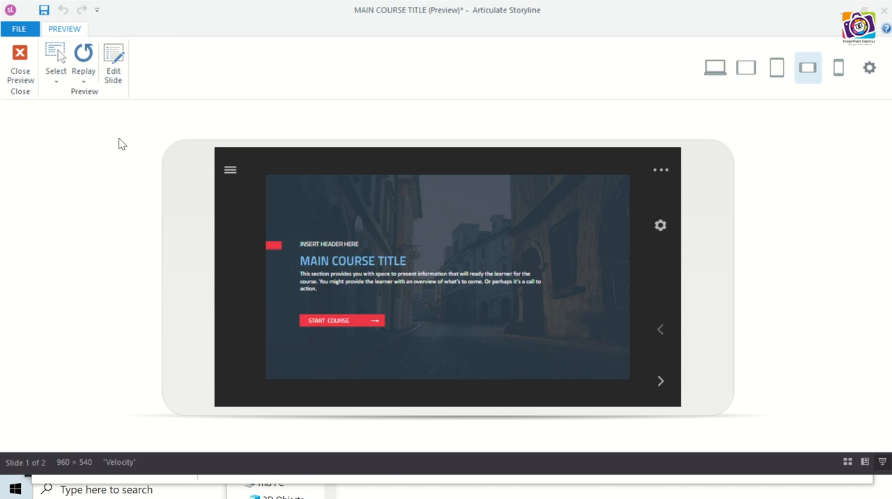
click(20, 69)
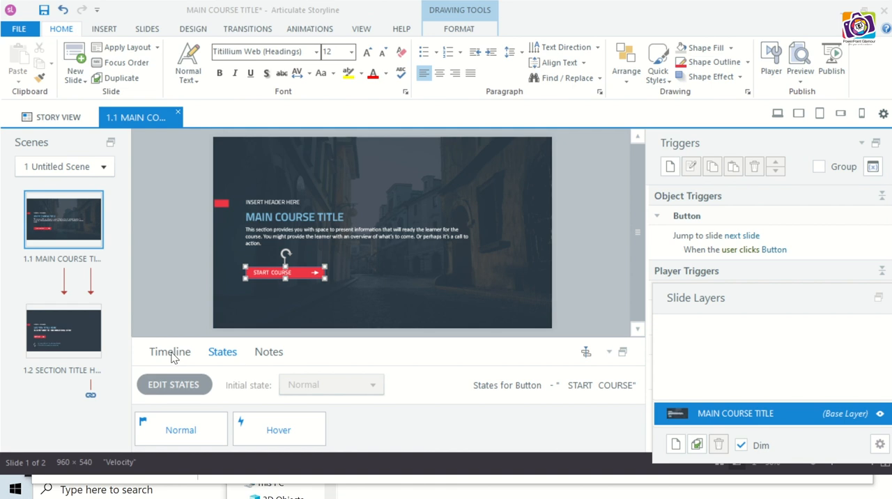
- Add the text "test project" to the title slide's notes
click(269, 353)
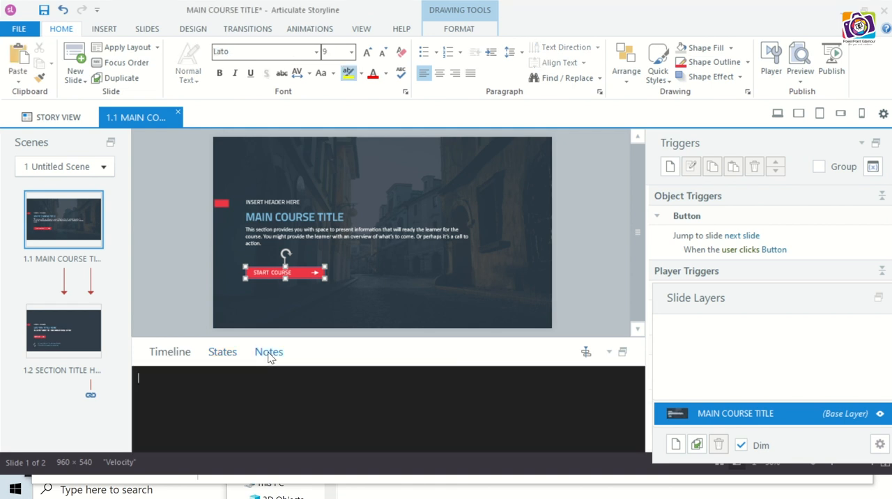
text(test project)
click(175, 284)
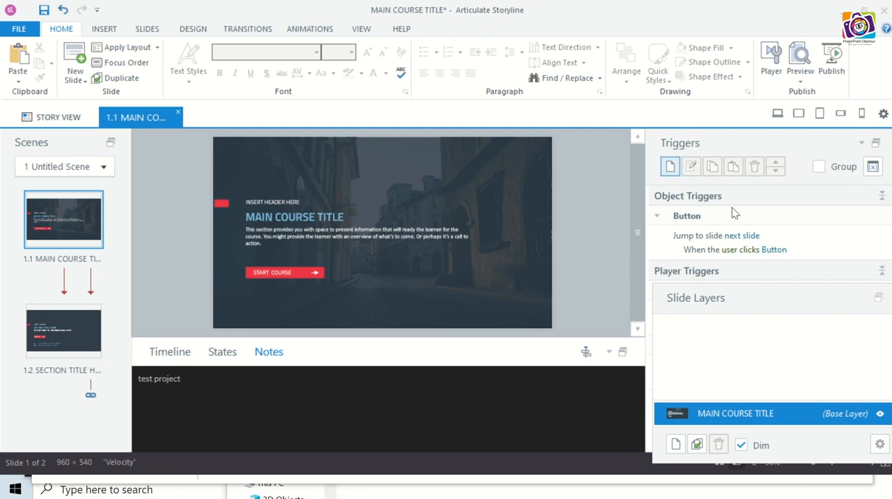
- Examine the options for creating a new trigger and the settings of the START COURSE button's existing jump trigger
click(670, 170)
click(670, 168)
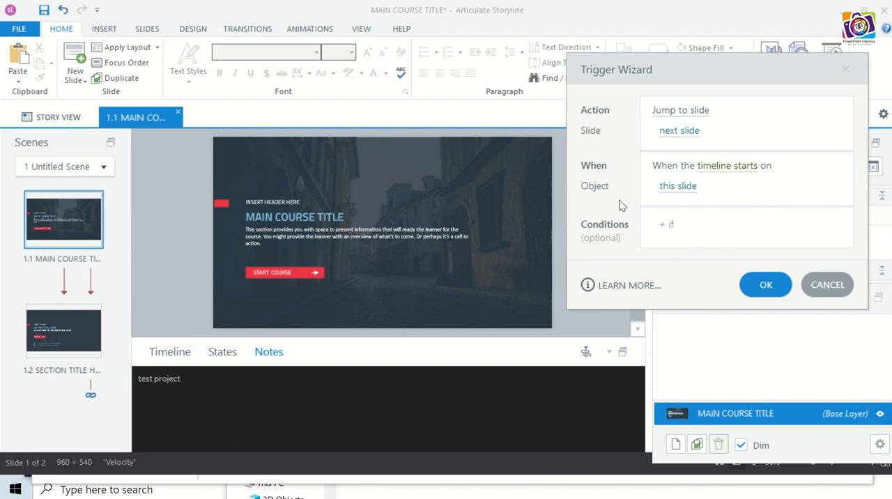
click(824, 291)
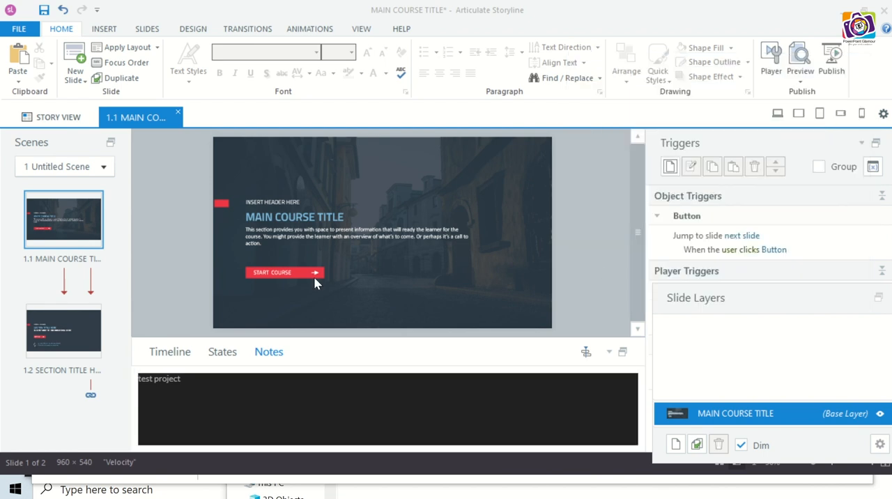
click(304, 268)
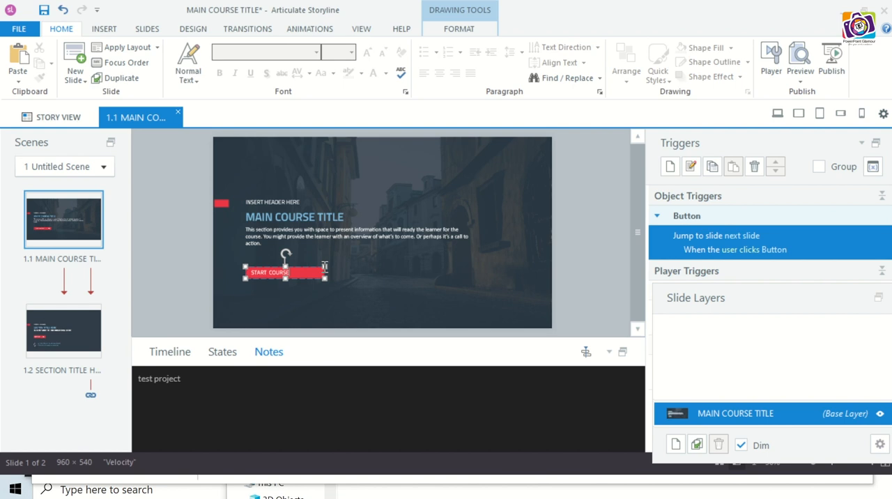
double_click(812, 243)
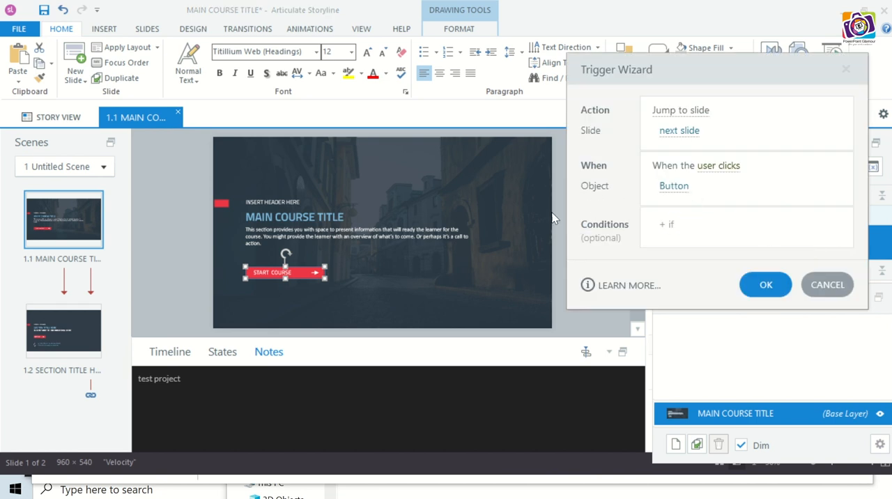
click(827, 285)
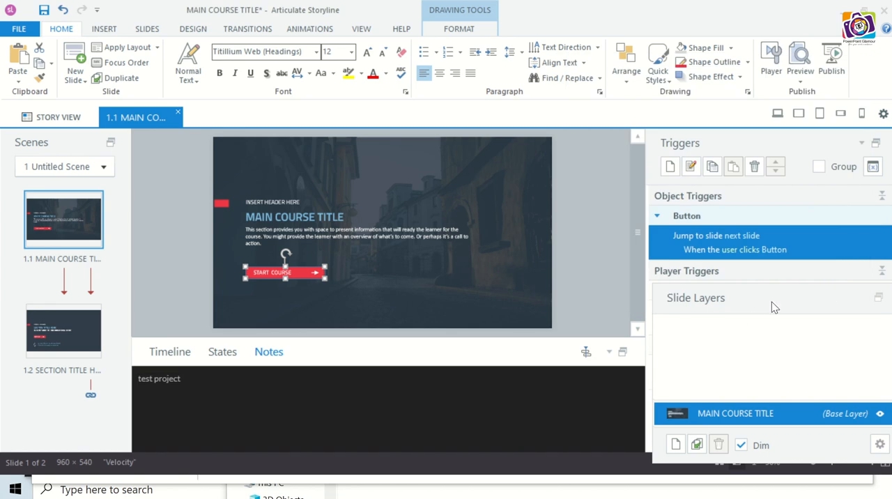
- Add a new layer to the title slide and draw a rectangle of about 555 × 282 px on it
mouse_move(771, 300)
mouse_down()
mouse_move(780, 358)
mouse_move(766, 384)
mouse_move(772, 420)
mouse_move(757, 416)
mouse_move(756, 299)
mouse_up()
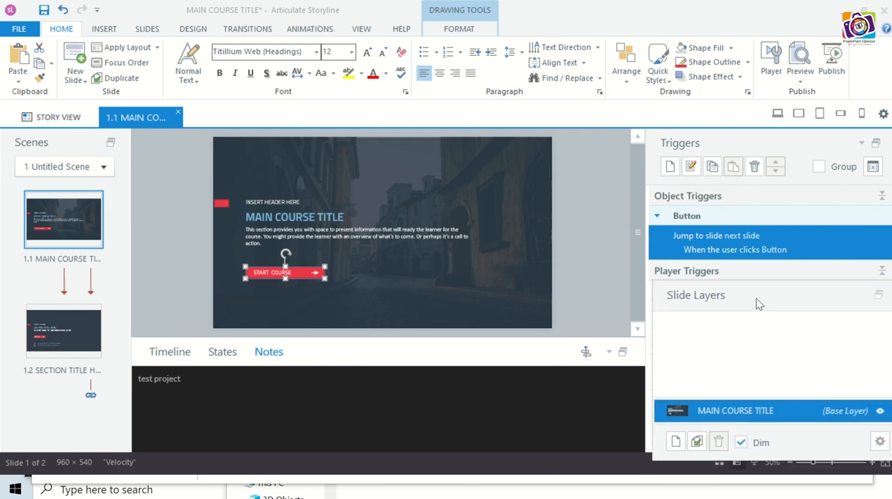
click(578, 277)
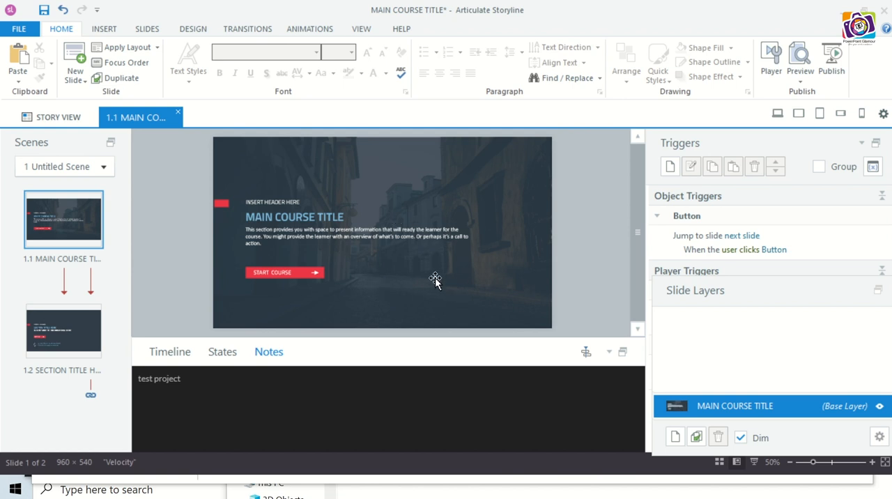
click(676, 437)
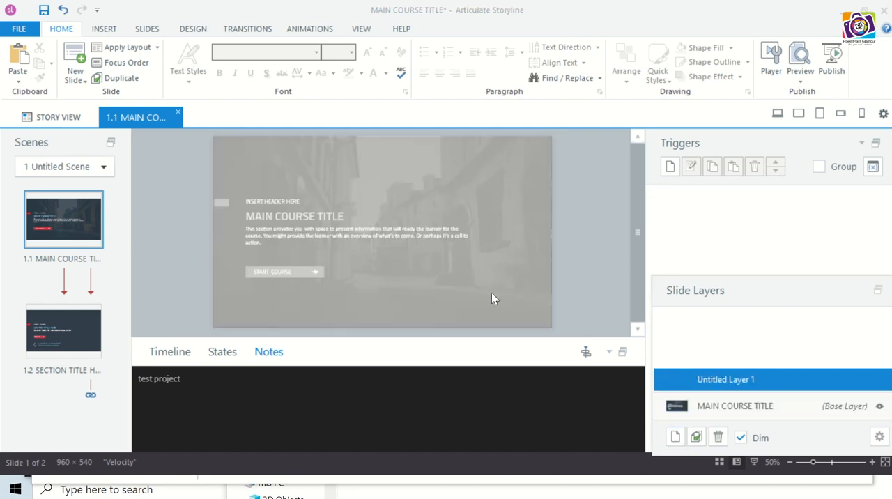
click(106, 28)
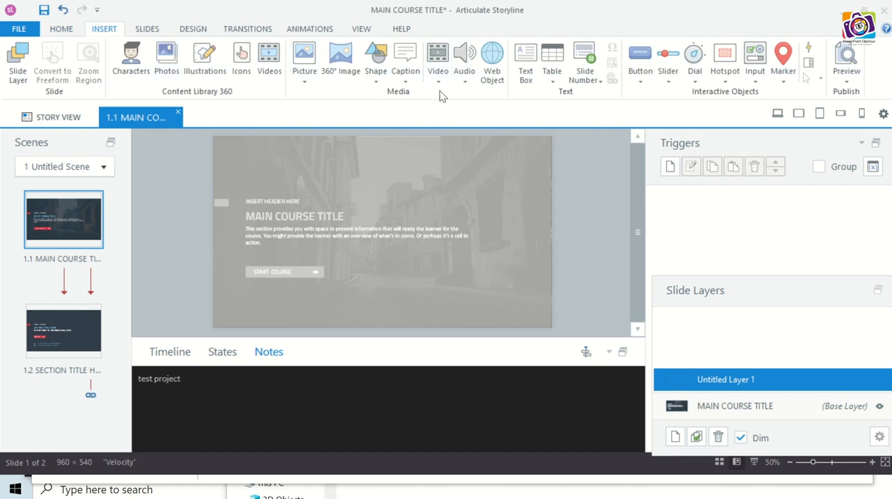
click(375, 78)
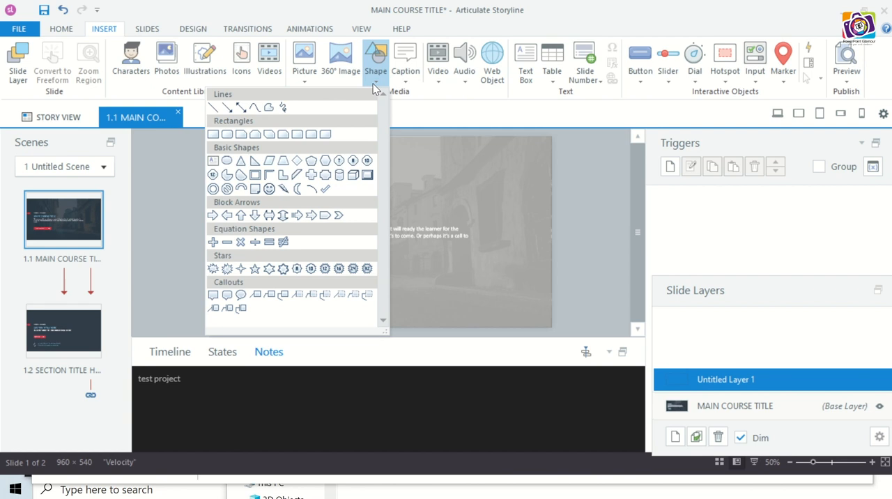
click(214, 134)
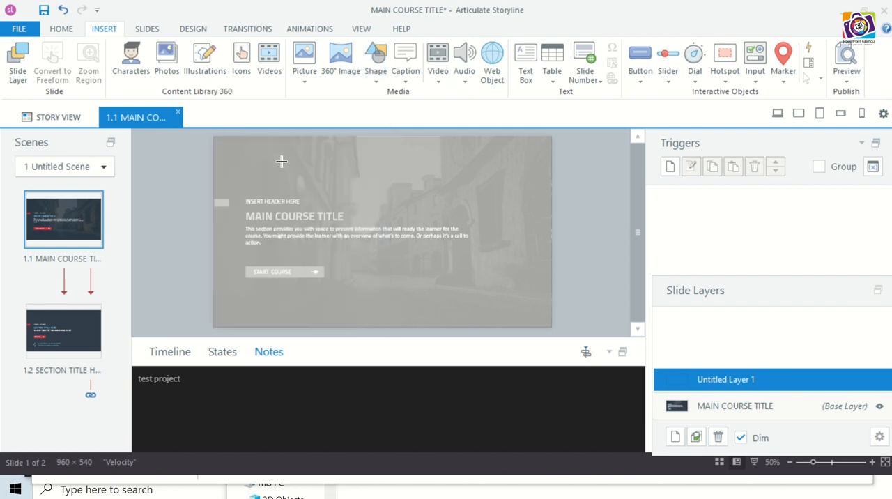
drag(279, 161, 473, 260)
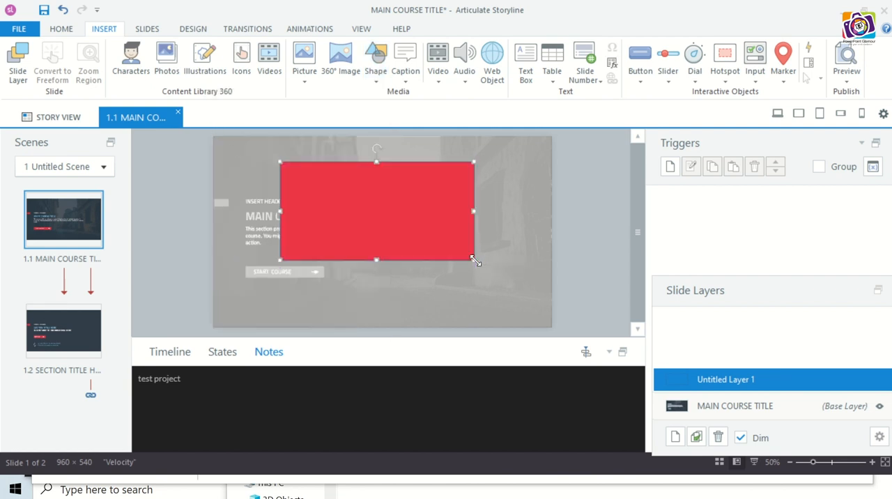
double_click(368, 218)
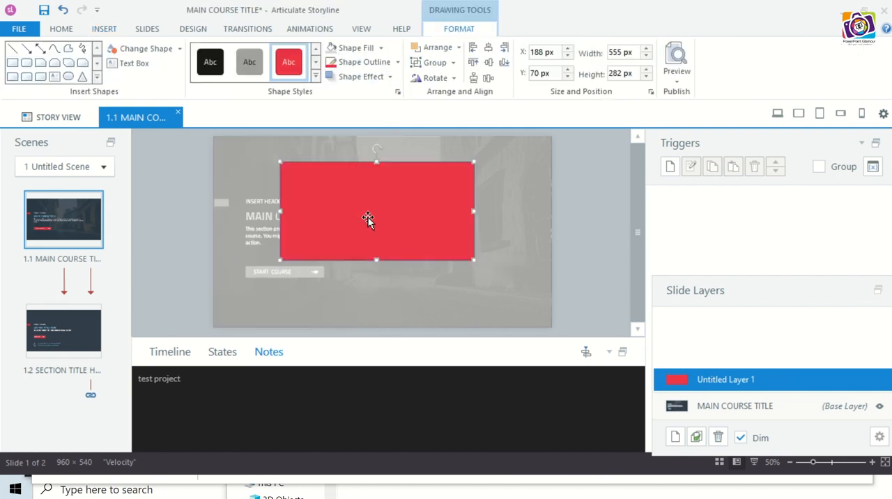
- Label the new layer's rectangle "This is layer 1" and enlarge its text by several font sizes
right_click(368, 218)
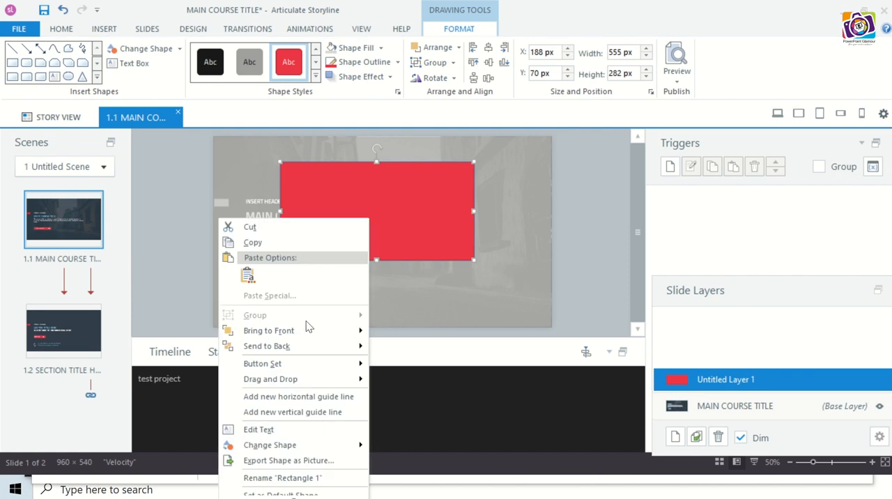
click(298, 430)
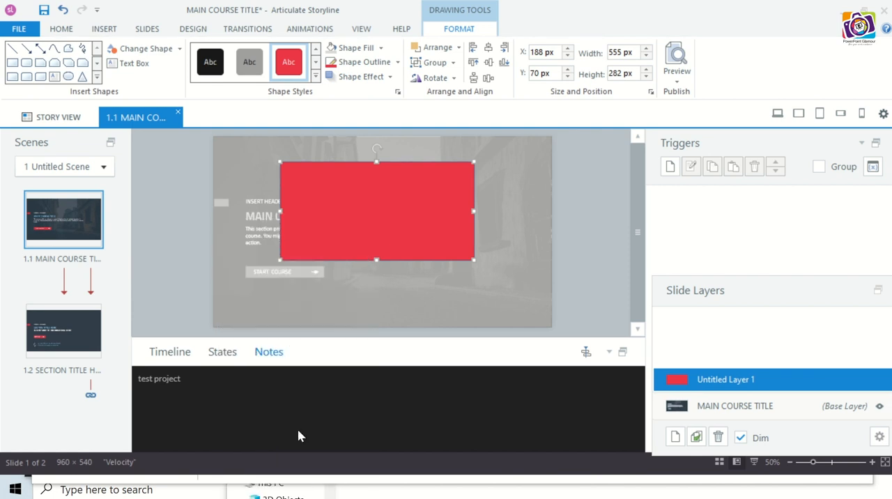
text(This is layer 1)
click(67, 30)
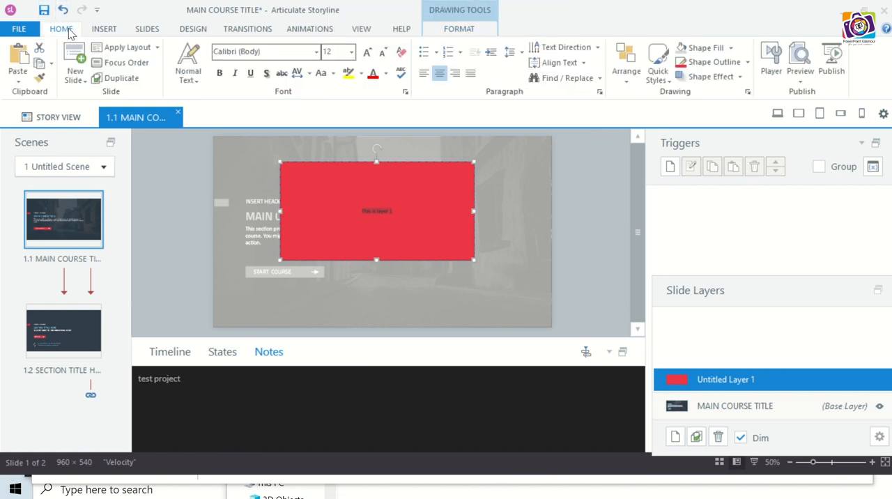
click(373, 54)
click(373, 54)
click(373, 54)
click(372, 55)
click(372, 54)
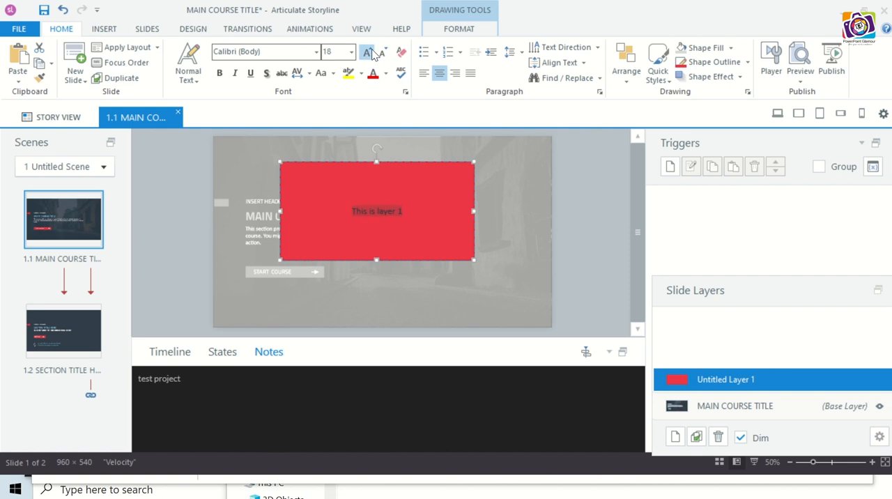
click(373, 54)
click(373, 54)
click(510, 240)
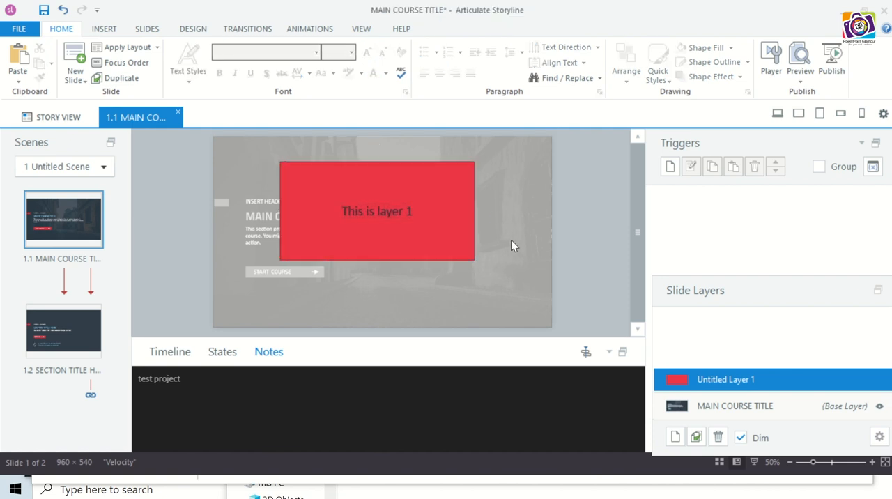
- Return to the title slide's base layer and draw a small rectangle to the right of the START COURSE button
click(739, 411)
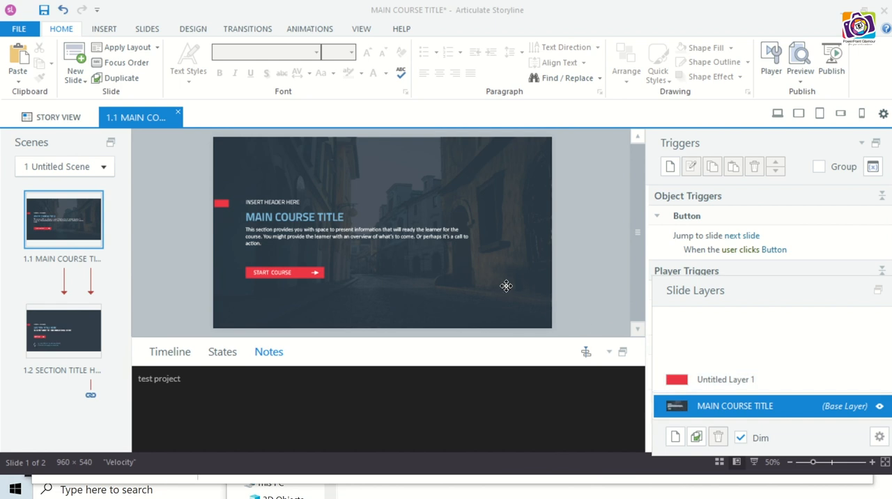
click(464, 251)
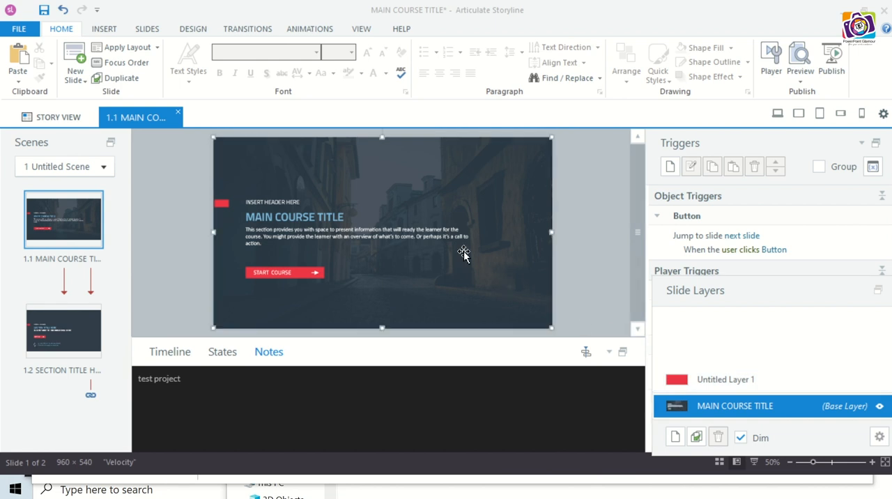
click(116, 34)
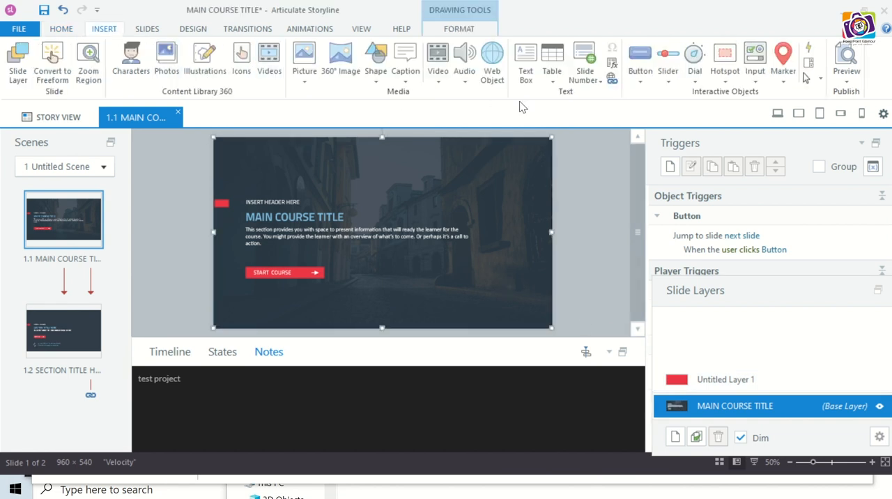
click(377, 82)
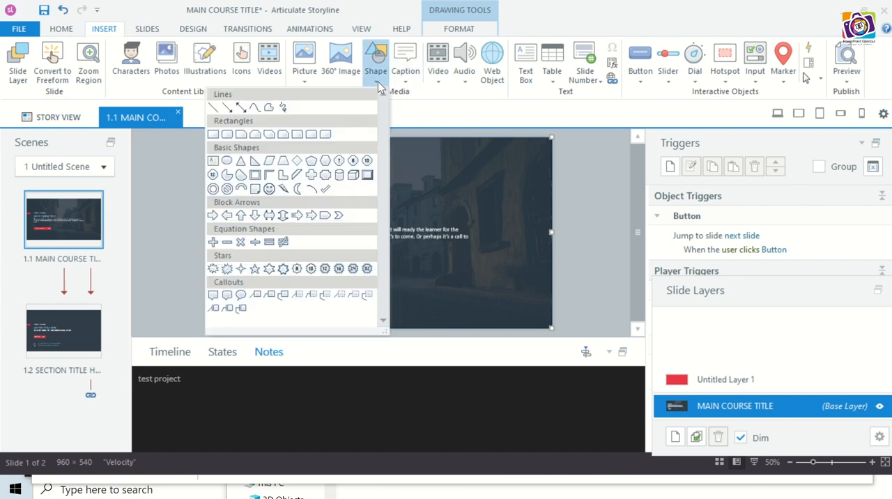
click(212, 134)
drag(404, 260, 473, 296)
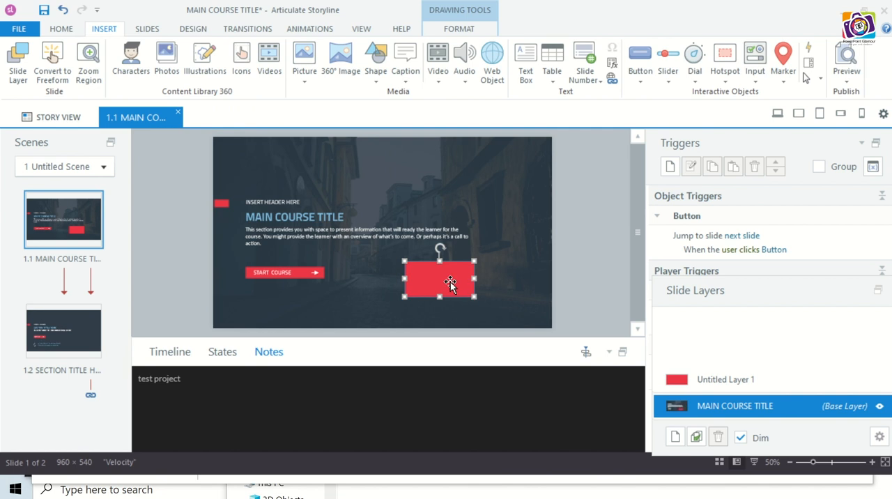
- Label the small rectangle on the base layer "Call Layer 1" and enlarge its text to 20 pt
right_click(451, 282)
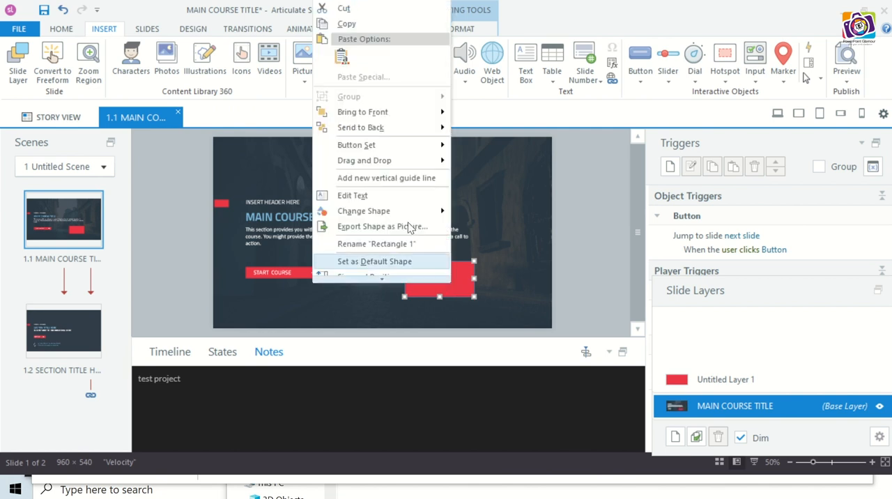
click(396, 196)
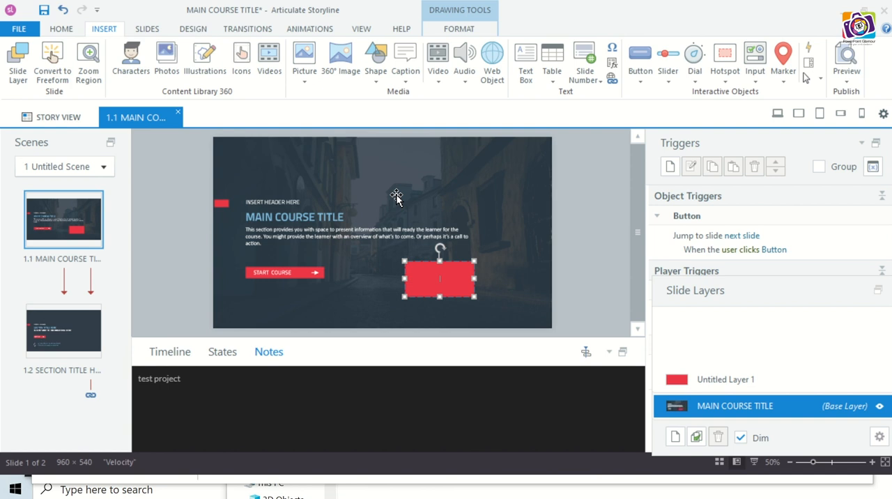
text(Call Layer 1)
click(62, 29)
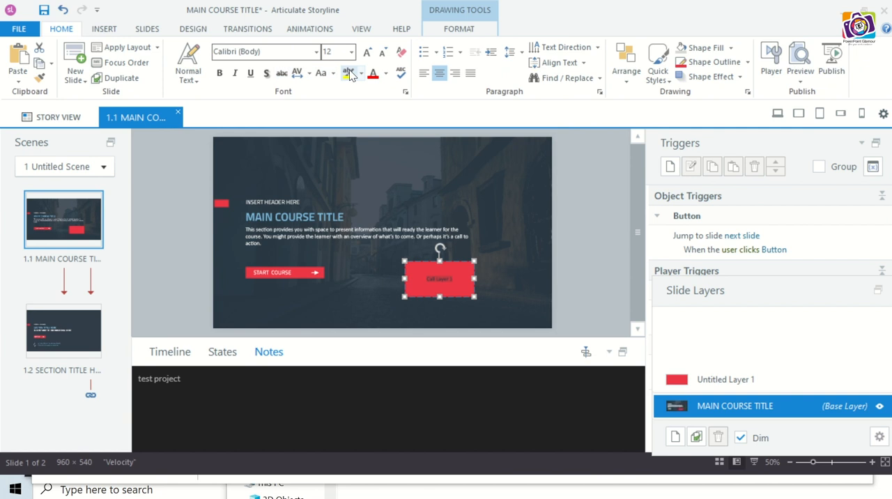
click(367, 52)
click(367, 52)
click(367, 52)
click(367, 52)
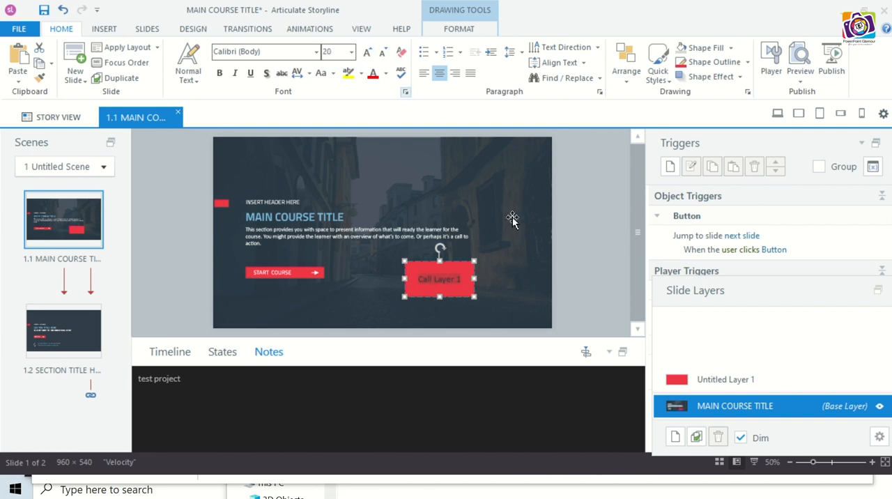
click(549, 260)
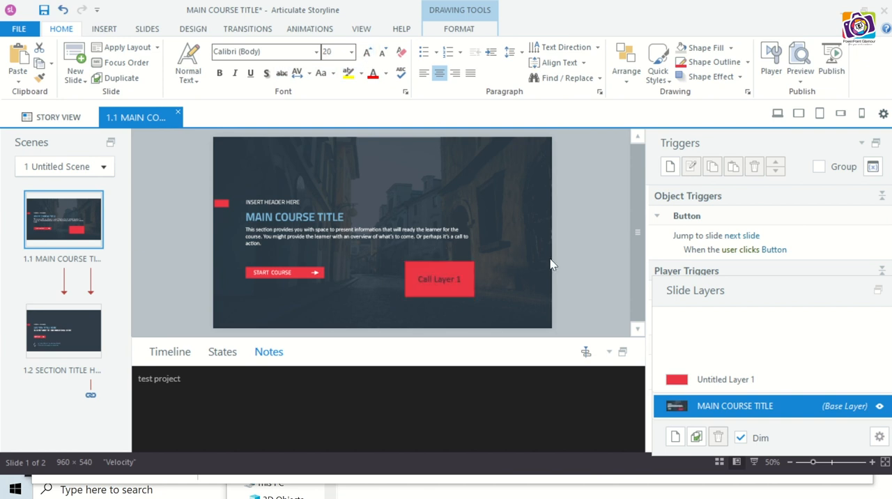
- Create a trigger on the "Call Layer 1" rectangle with the Show layer action targeting Untitled Layer 1
click(472, 267)
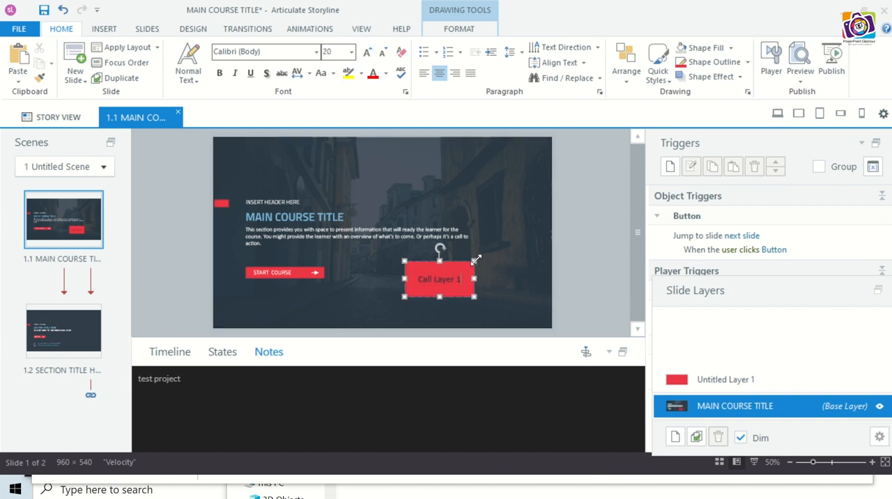
key(Escape)
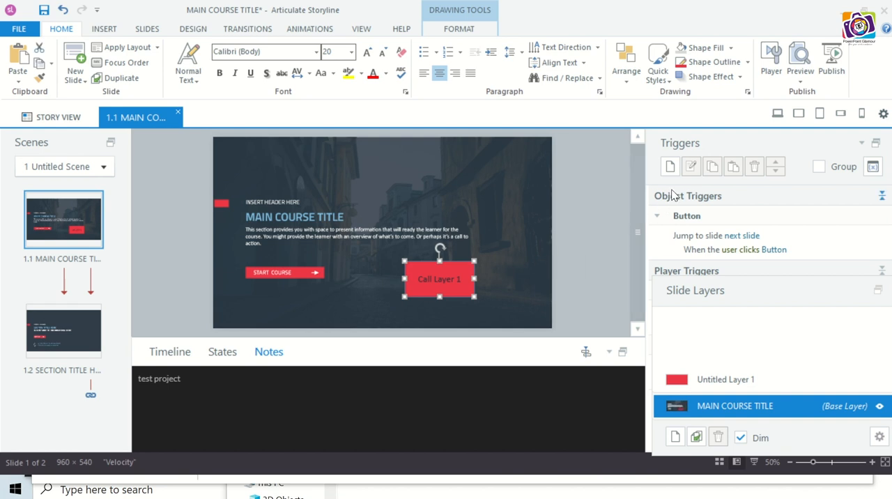
click(670, 167)
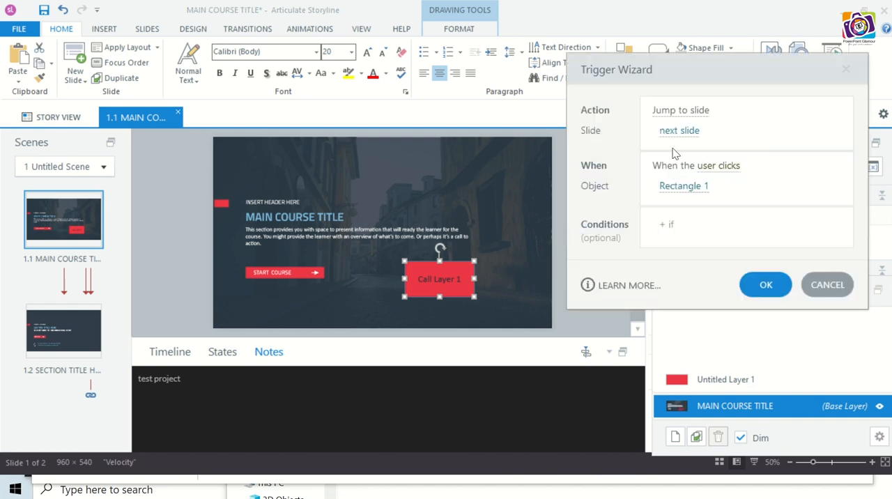
click(680, 111)
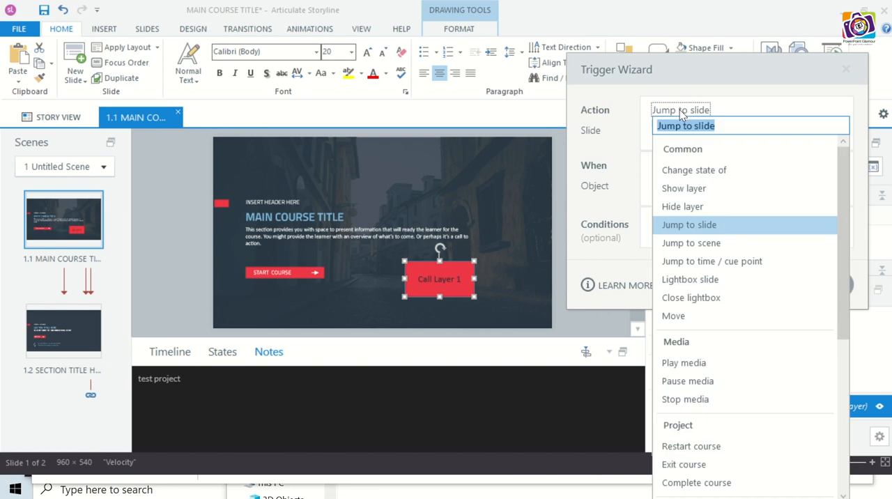
click(718, 188)
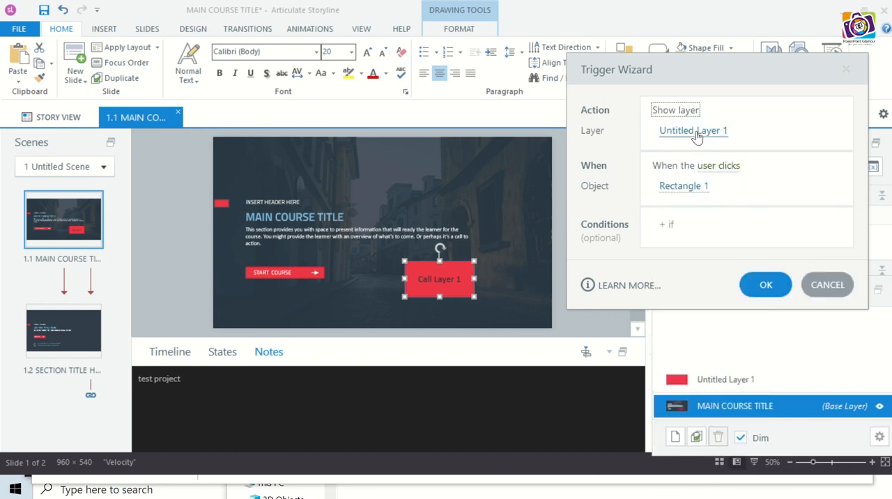